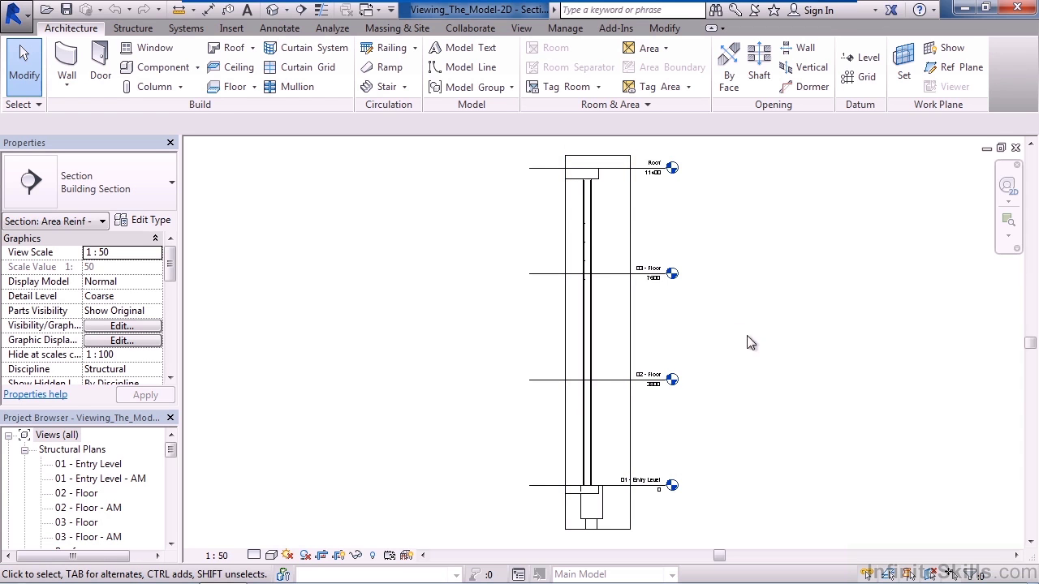
click(322, 556)
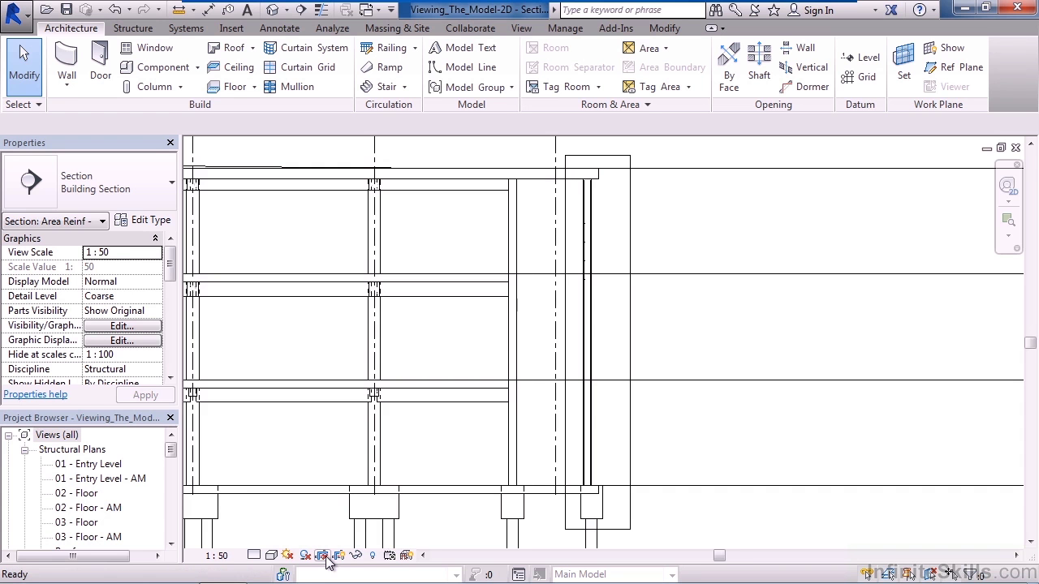
scroll(380, 421, up, 2)
scroll(379, 421, down, 3)
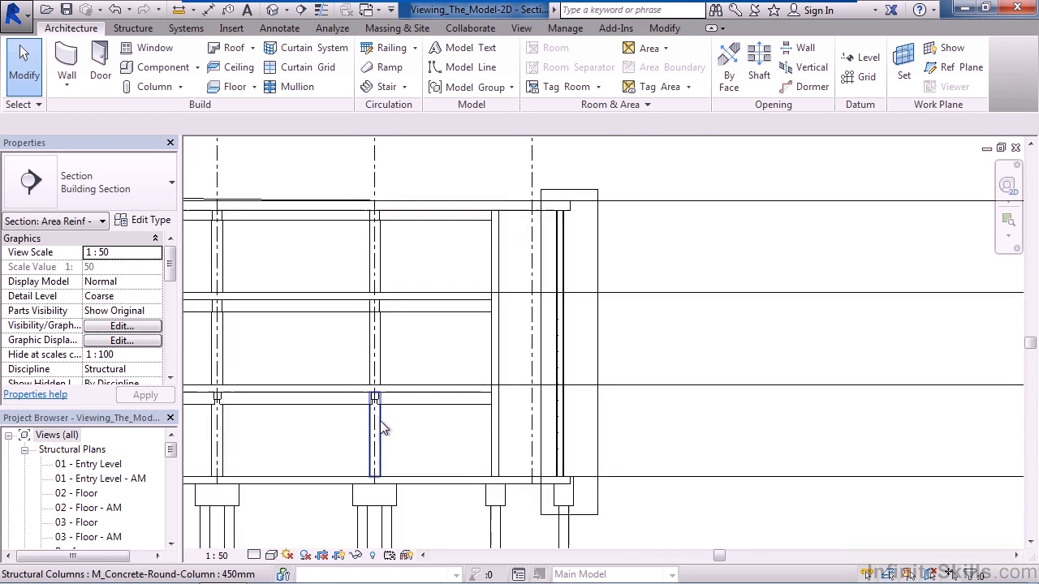
scroll(380, 420, down, 1)
scroll(380, 421, down, 1)
scroll(380, 420, down, 1)
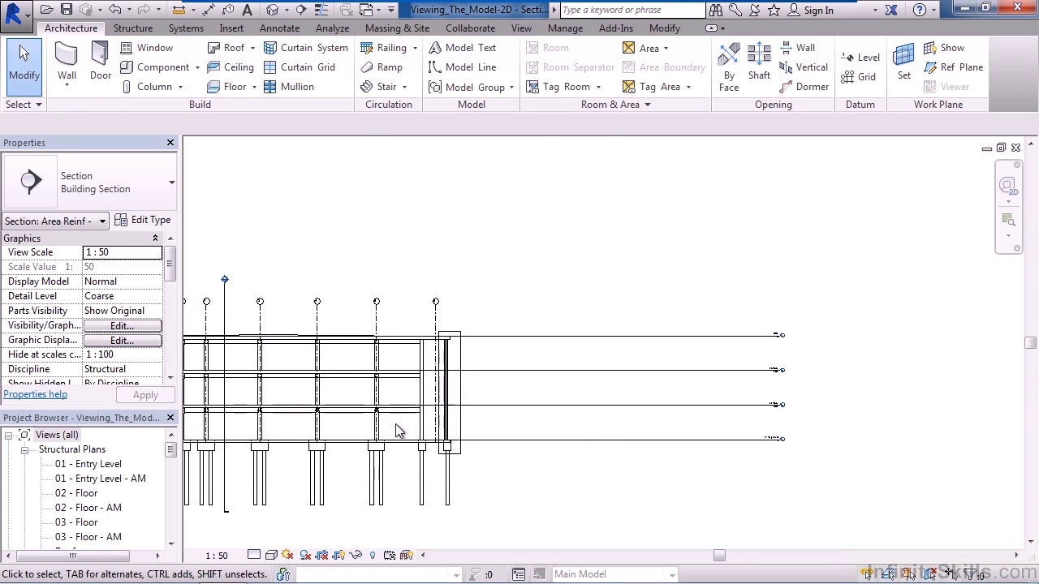
scroll(402, 429, up, 2)
scroll(402, 428, up, 1)
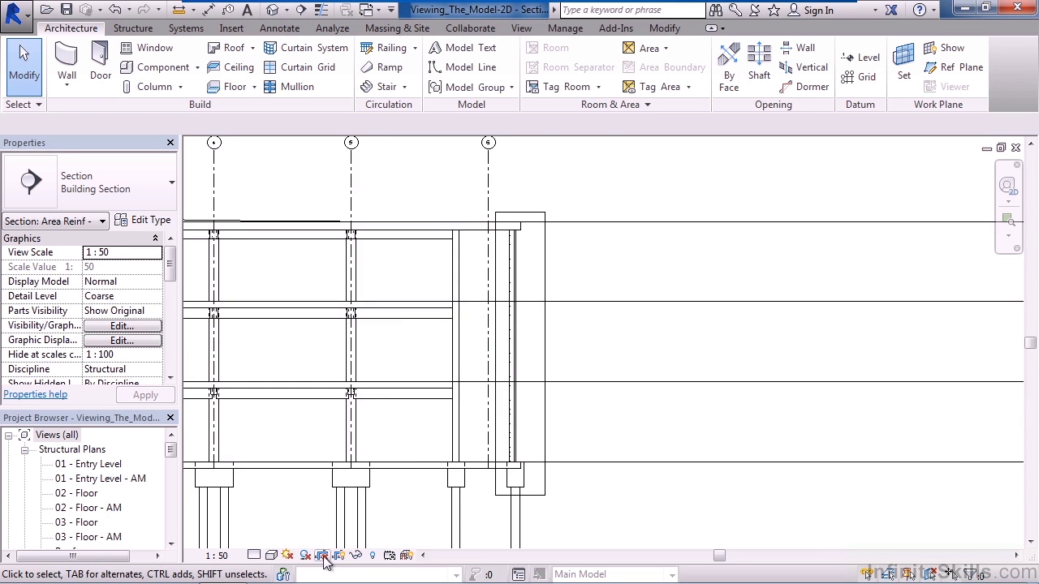
click(323, 560)
scroll(478, 525, up, 1)
scroll(477, 524, up, 1)
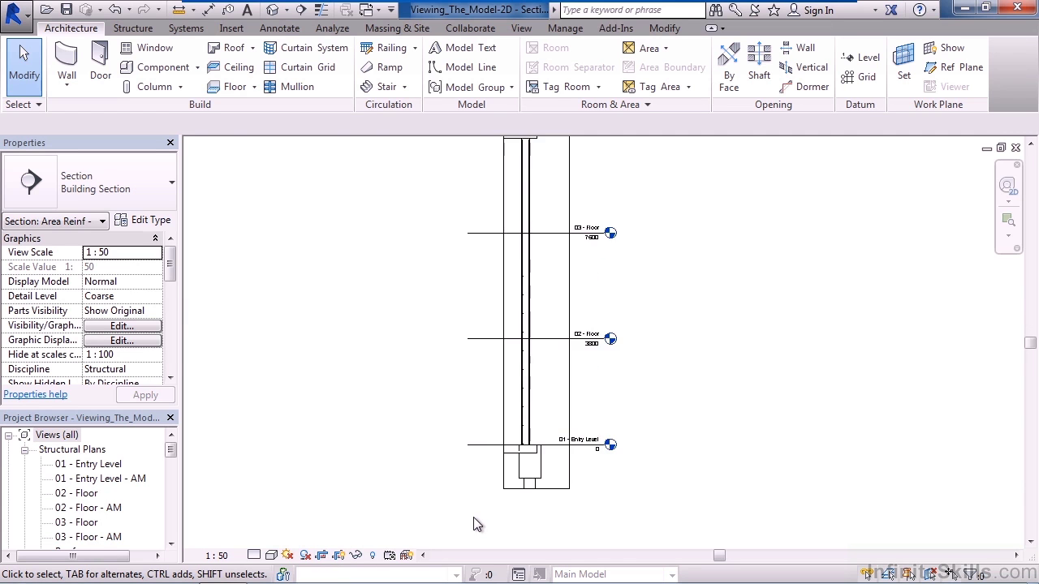
scroll(477, 524, down, 1)
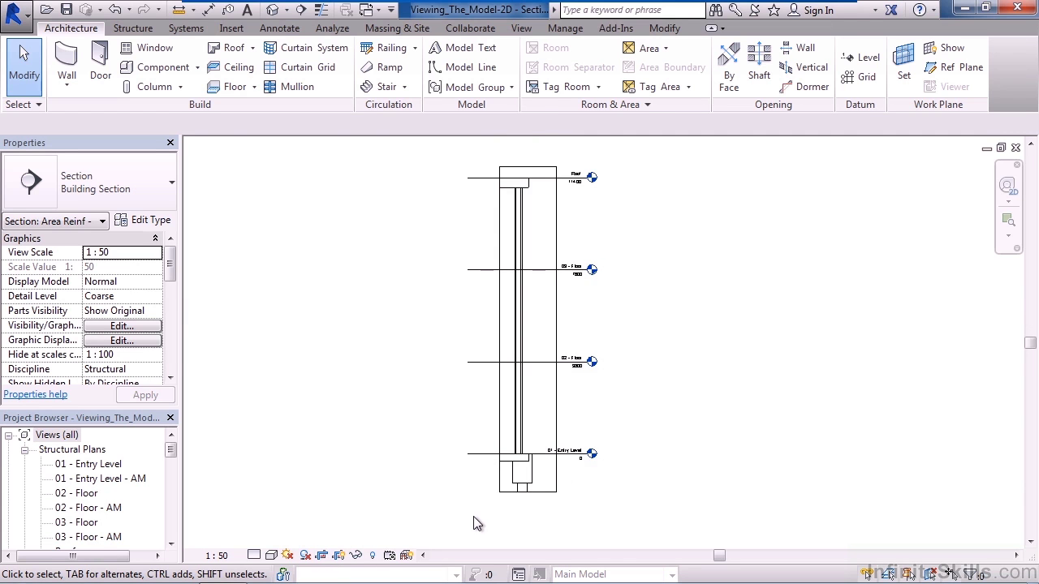
click(343, 559)
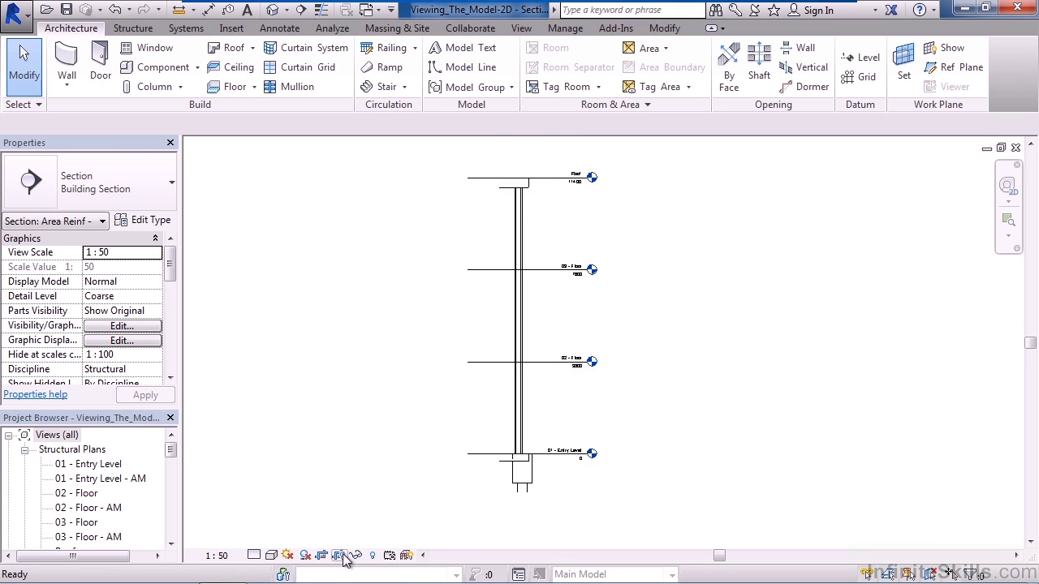
click(343, 559)
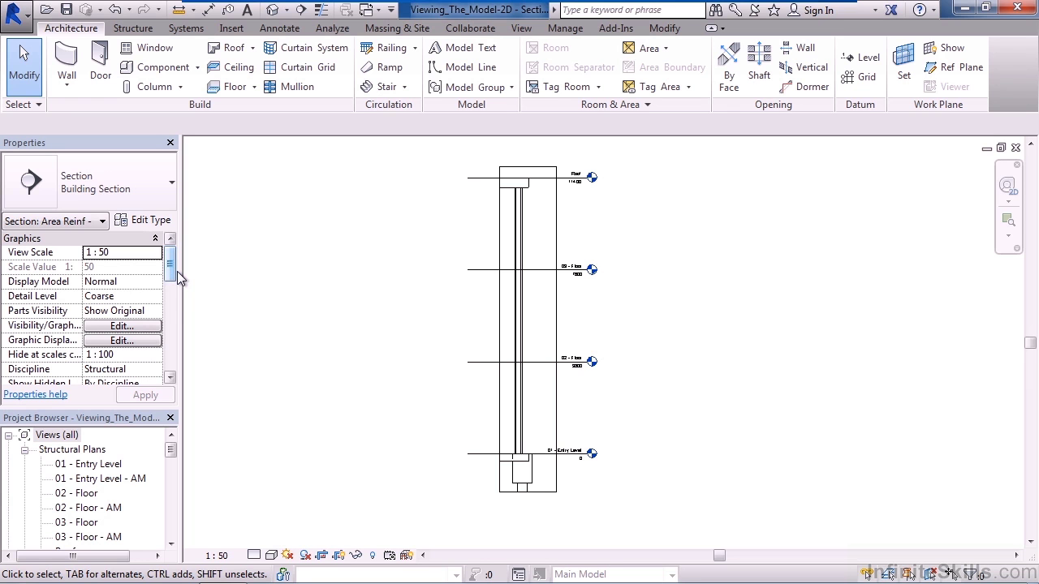
scroll(179, 276, down, 1)
scroll(181, 290, down, 2)
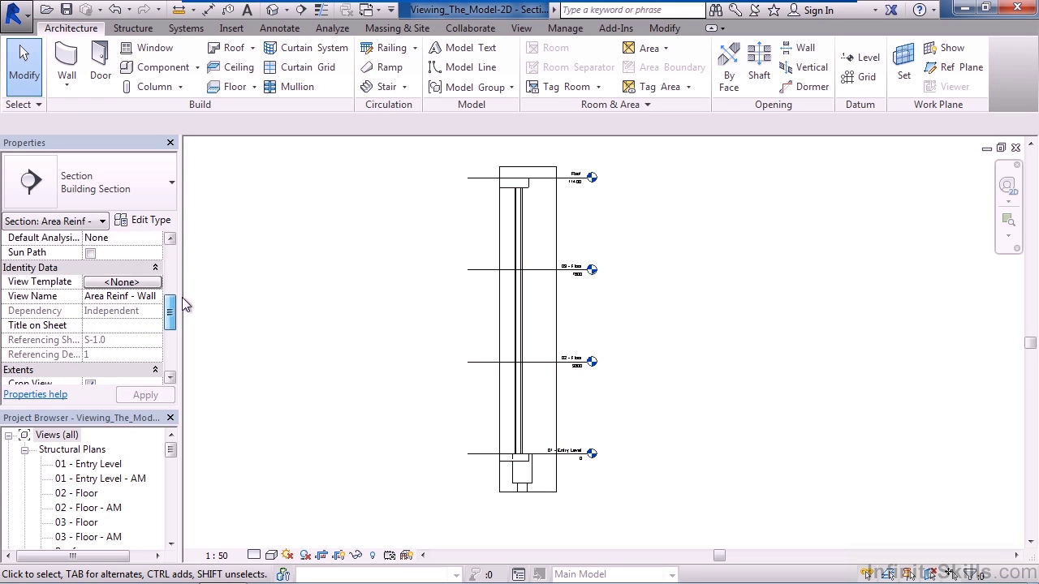
scroll(182, 297, down, 1)
scroll(181, 292, up, 2)
scroll(182, 286, up, 1)
scroll(181, 283, up, 1)
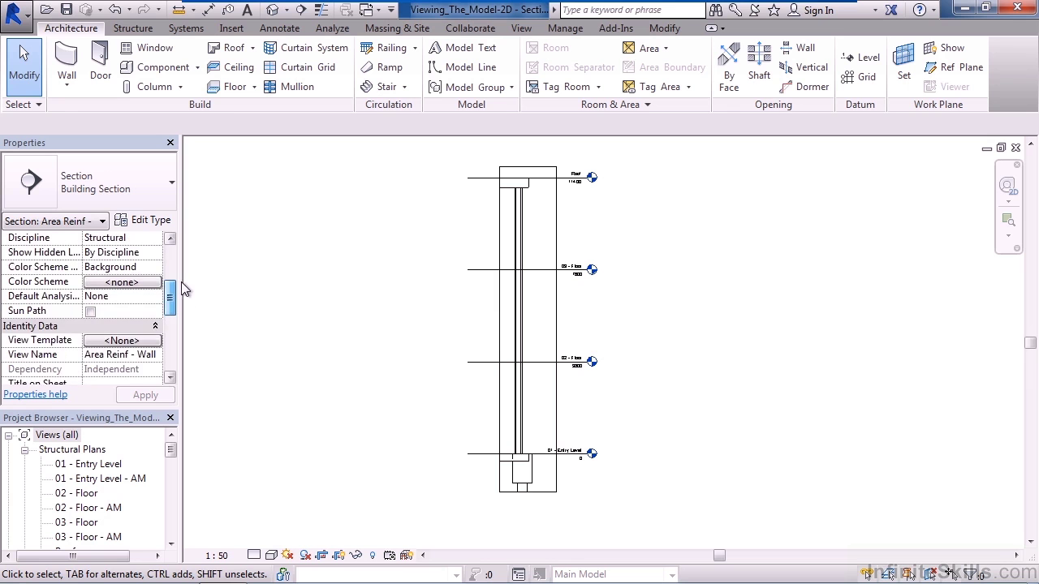
scroll(181, 282, up, 1)
scroll(176, 277, up, 3)
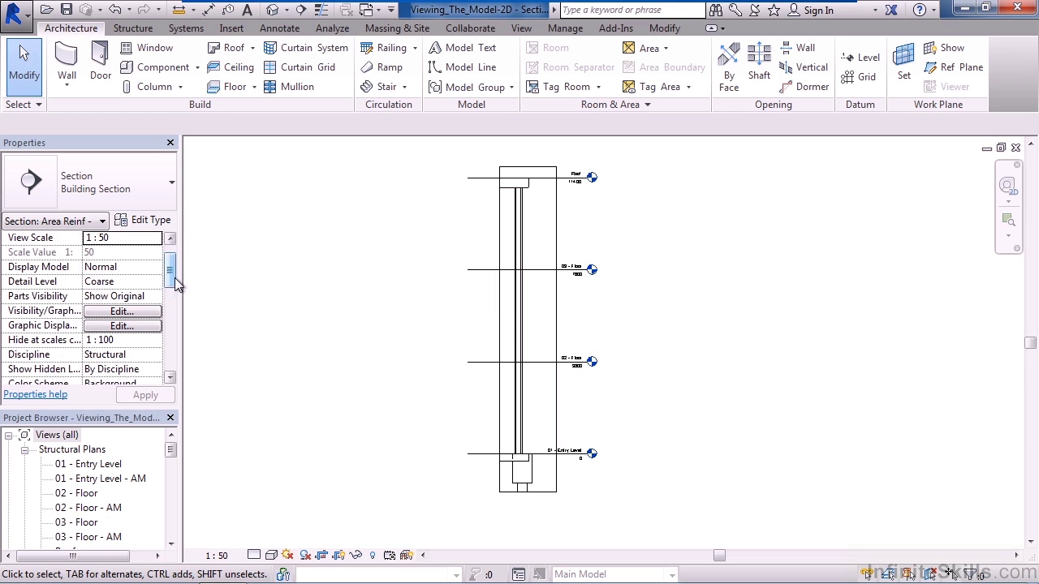
click(93, 355)
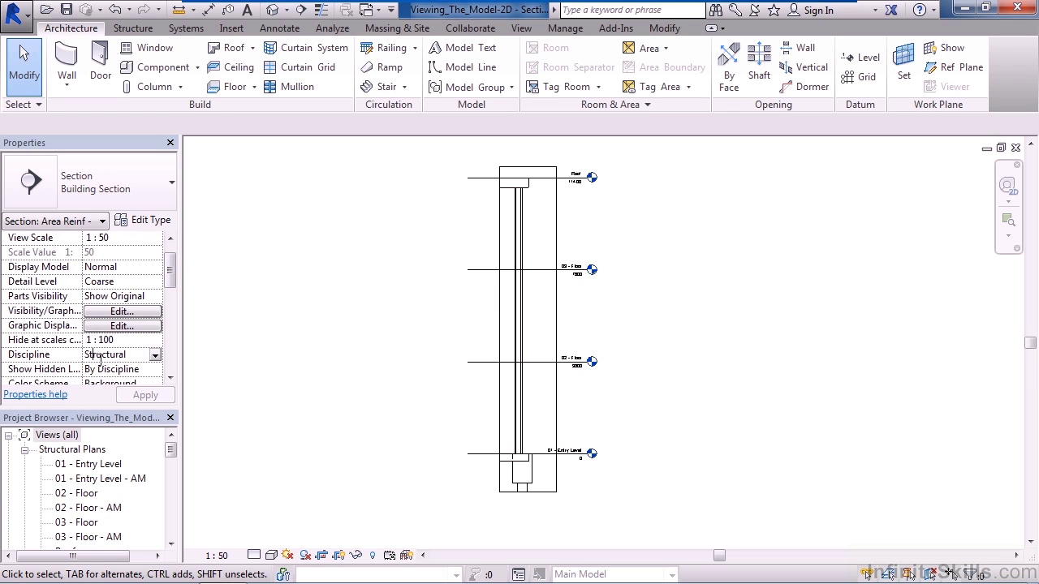
scroll(169, 297, down, 2)
scroll(176, 293, down, 3)
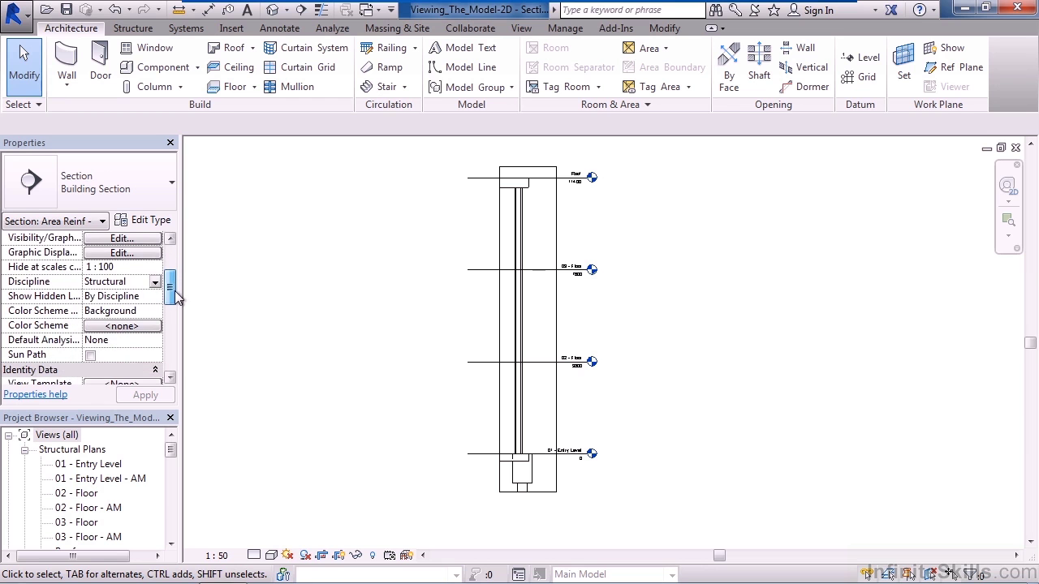
drag(176, 298, 173, 345)
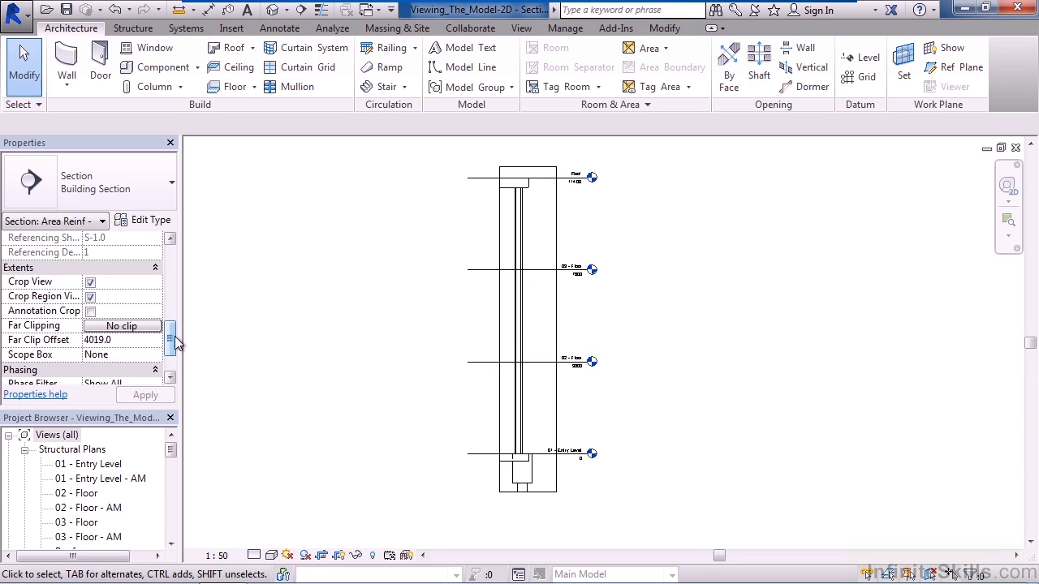
scroll(175, 345, down, 1)
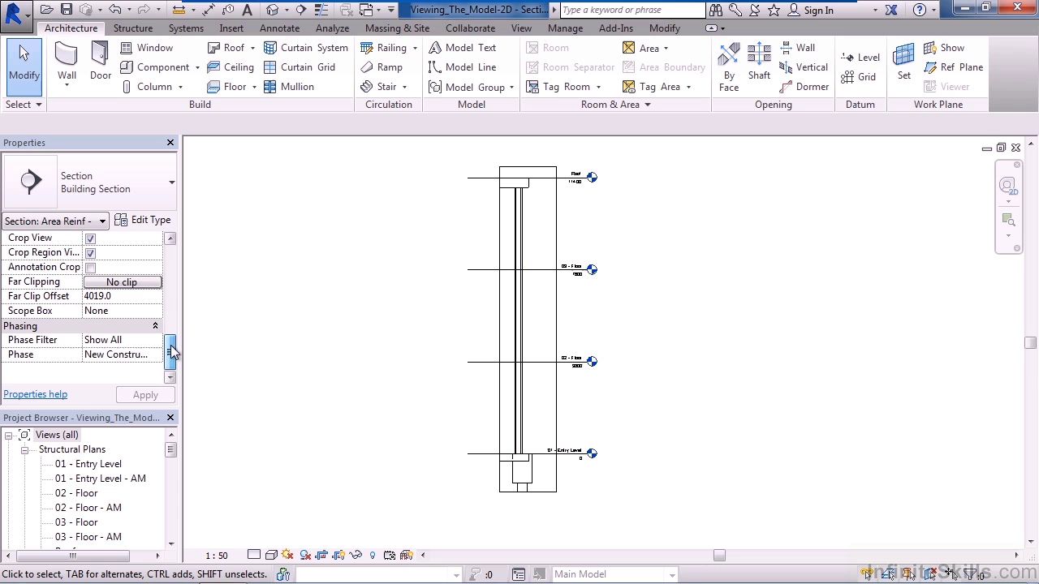
scroll(69, 436, up, 5)
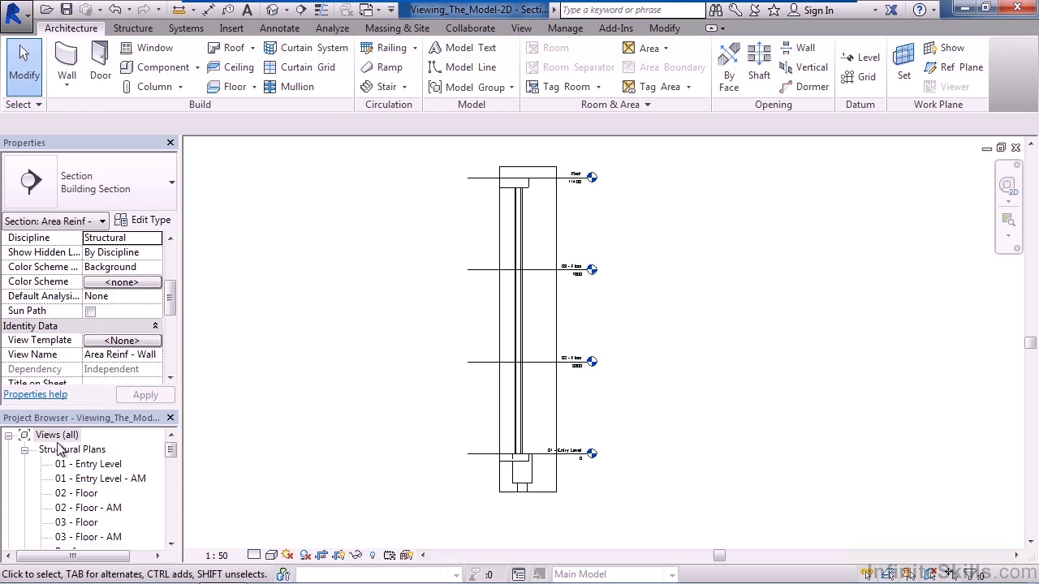
Open Browser Organization from the right-click menu of Views (all) in the Project Browser
click(63, 440)
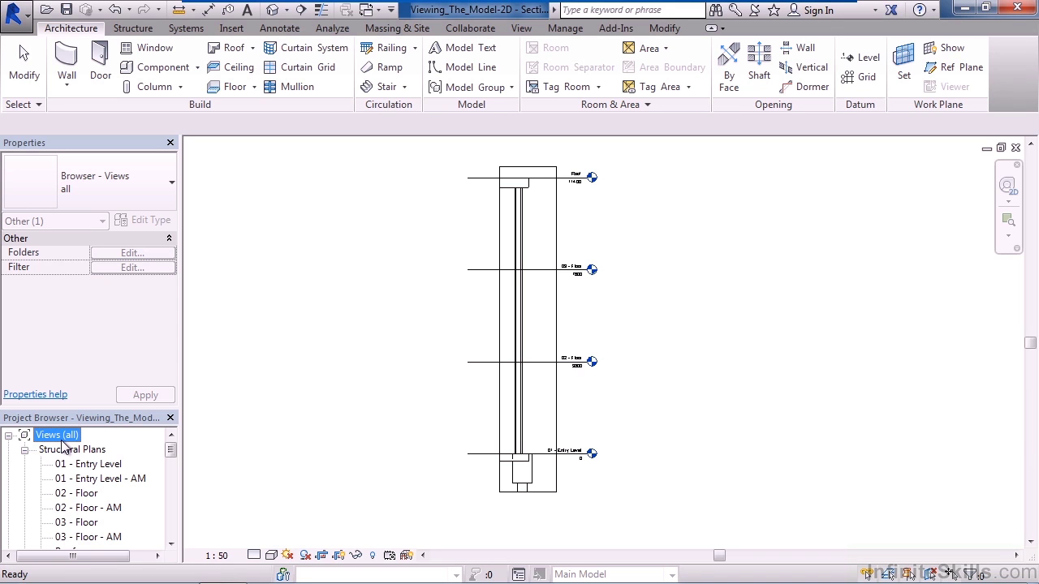
right_click(63, 440)
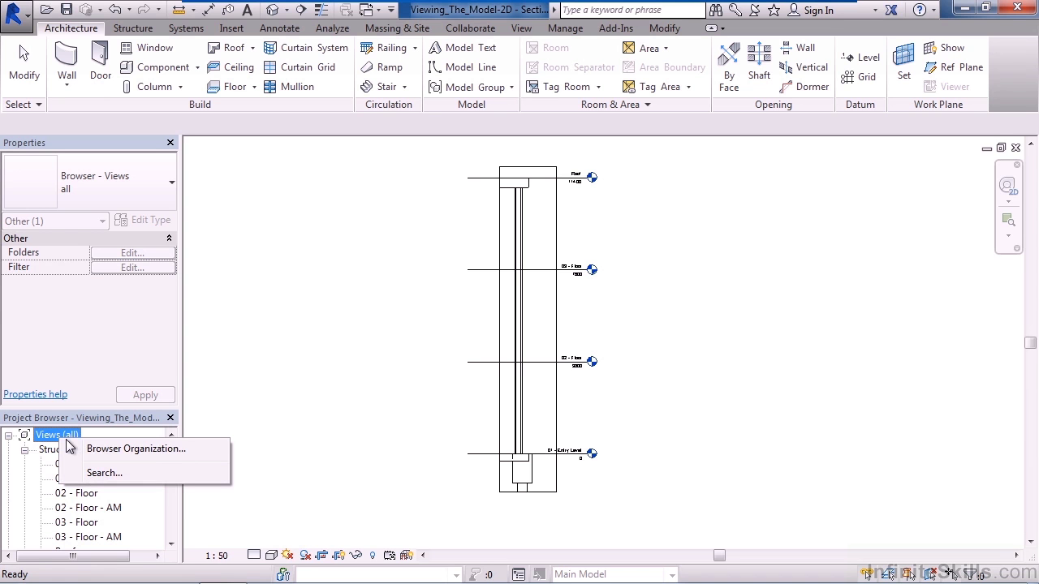
click(112, 450)
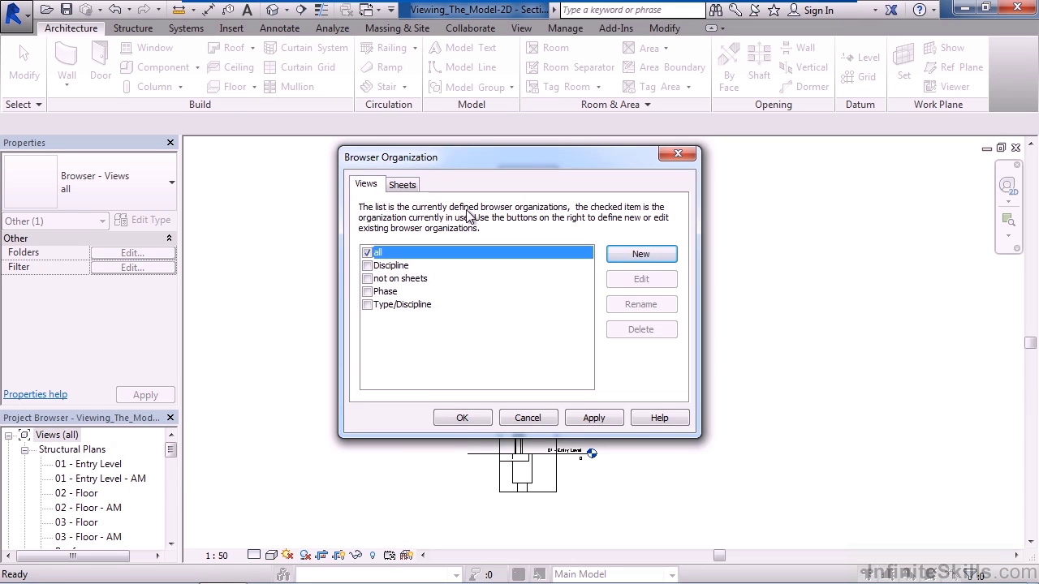
Set the Views browser organization to Type/Discipline and confirm
click(367, 306)
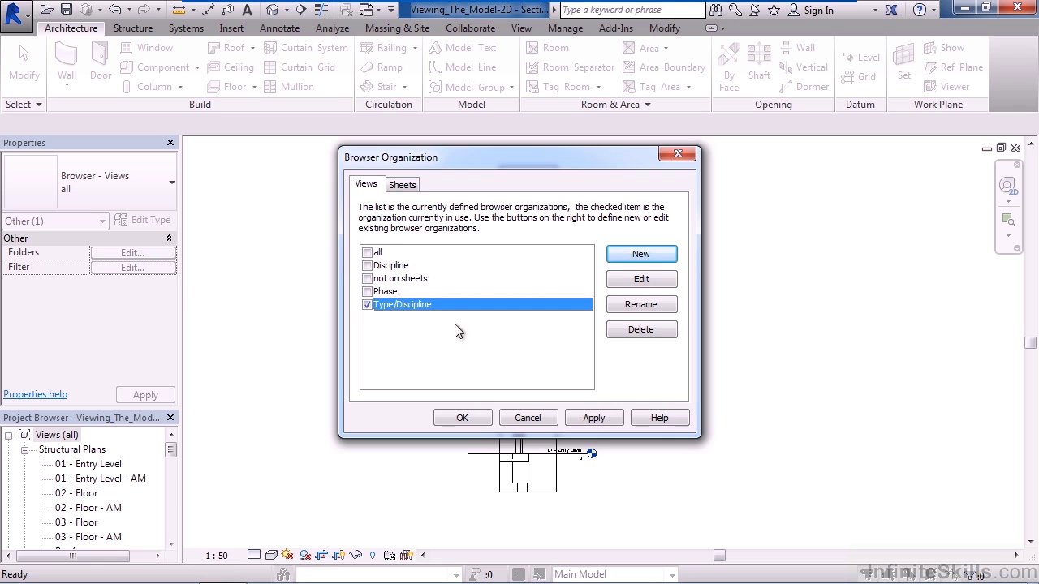
click(468, 424)
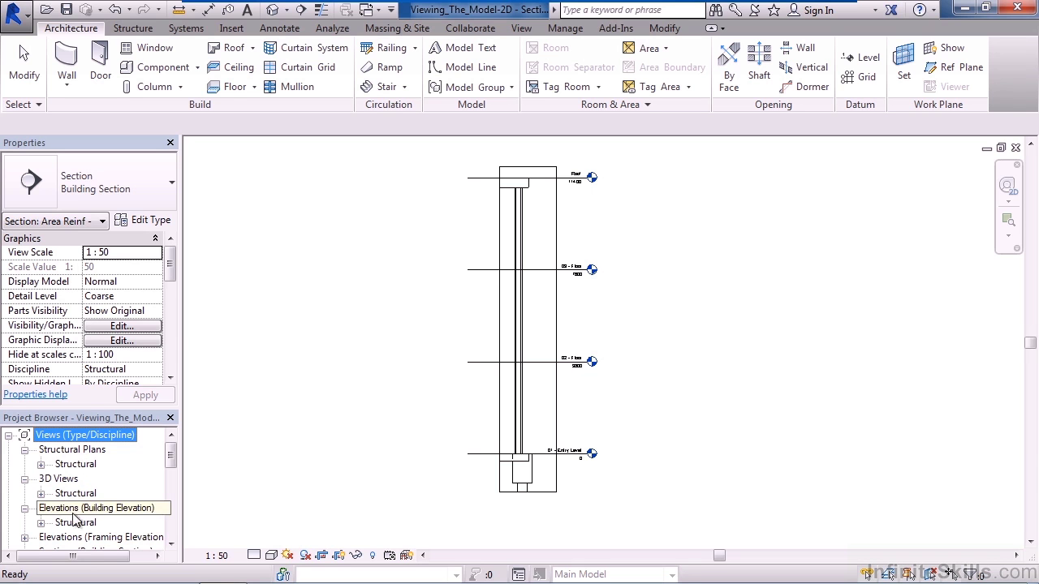
Expand Structural Plans to list Entry Level, Floor and Roof, and select 01 - Entry Level
click(73, 470)
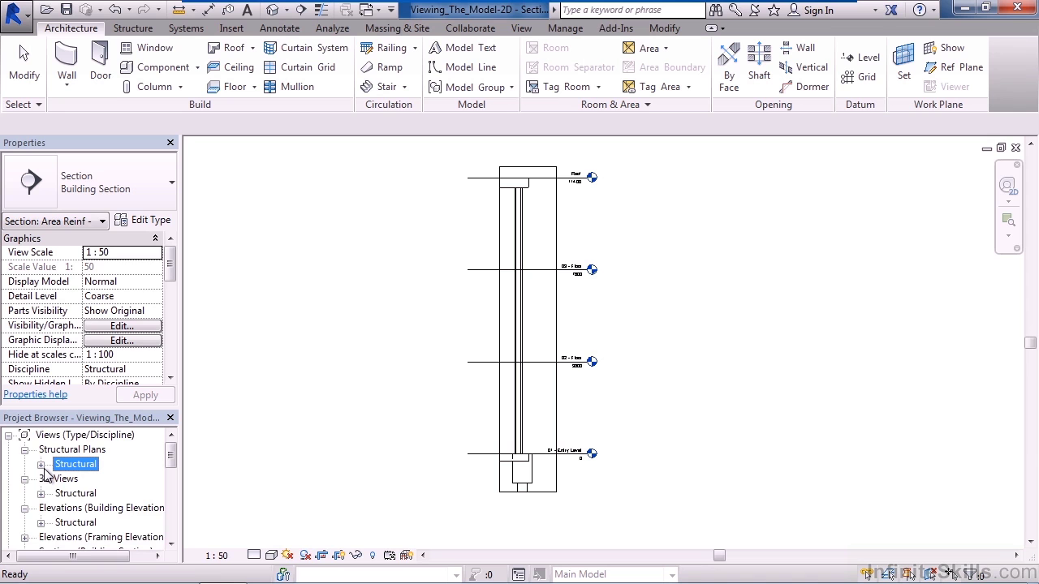
click(42, 466)
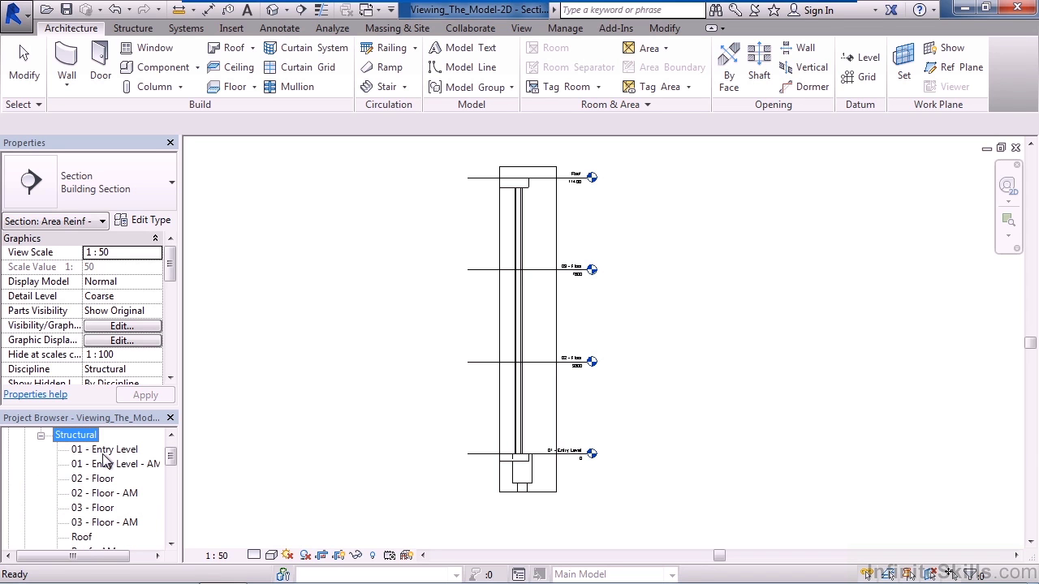
click(104, 450)
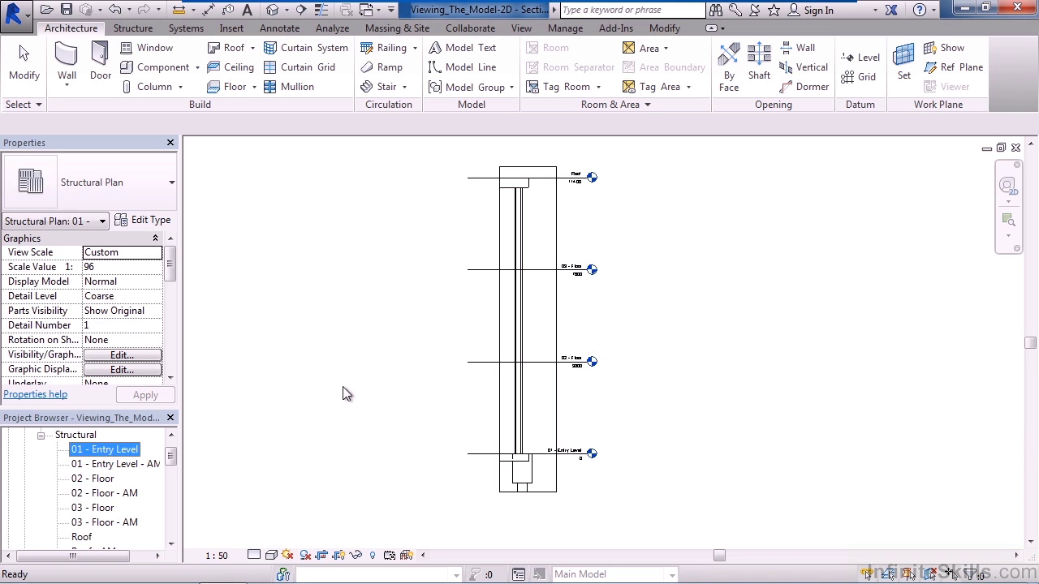
scroll(172, 455, up, 2)
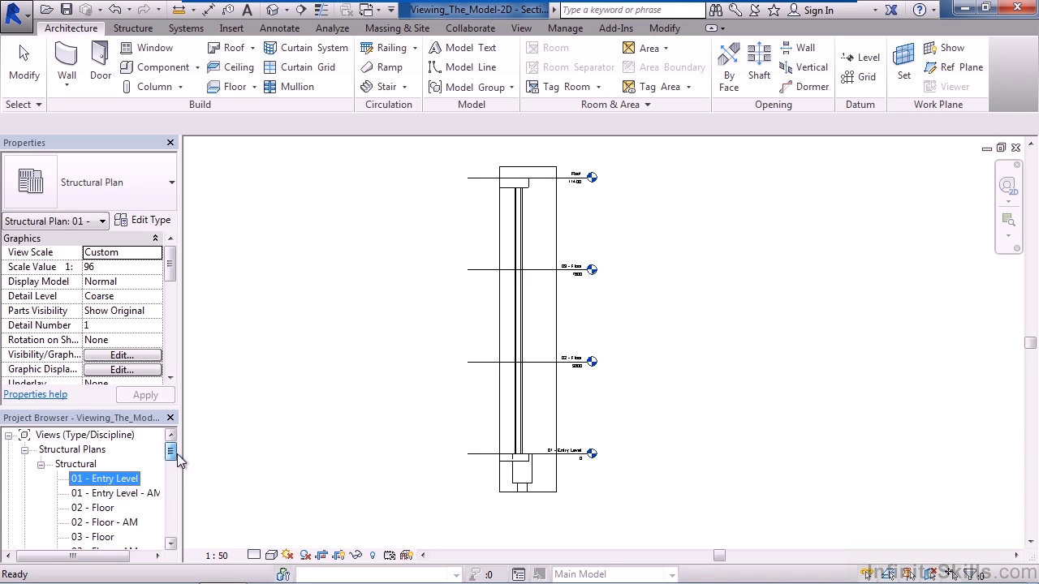
Open the 01 - Entry Level plan and expand 3D Views > Structural to show 3D View - AM and {3D}
double_click(108, 486)
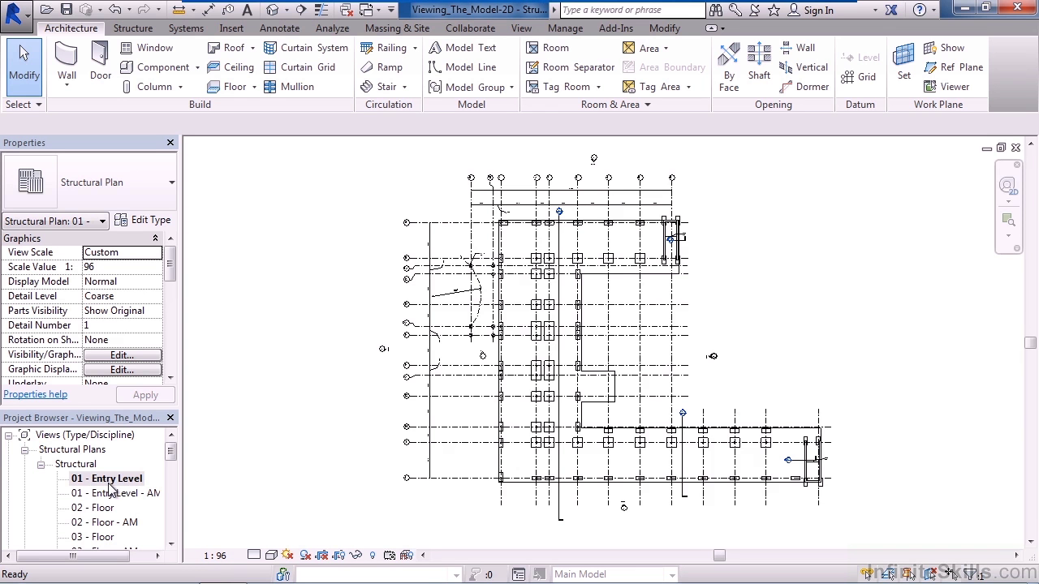
drag(171, 452, 175, 485)
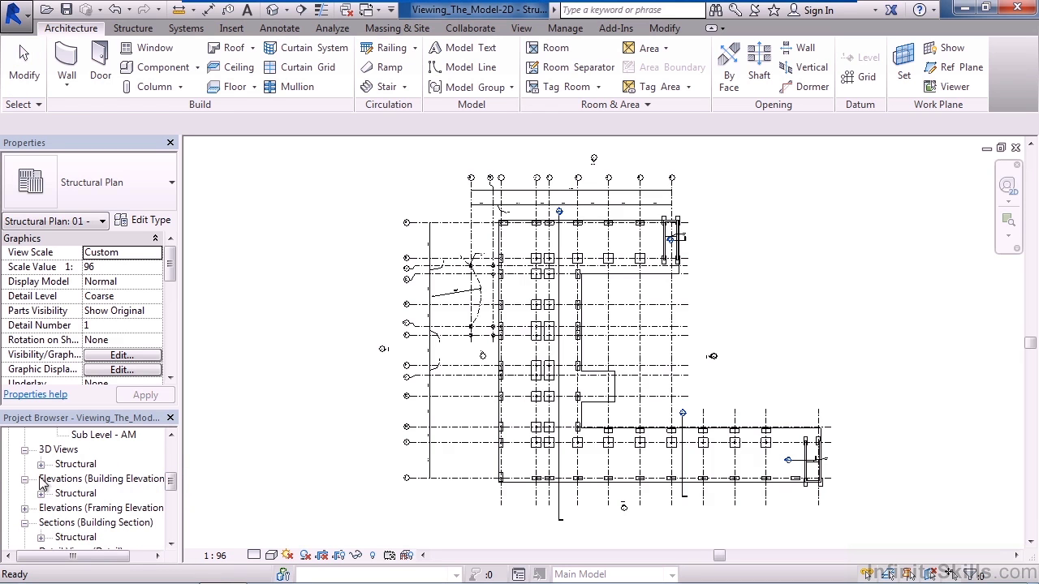
click(42, 465)
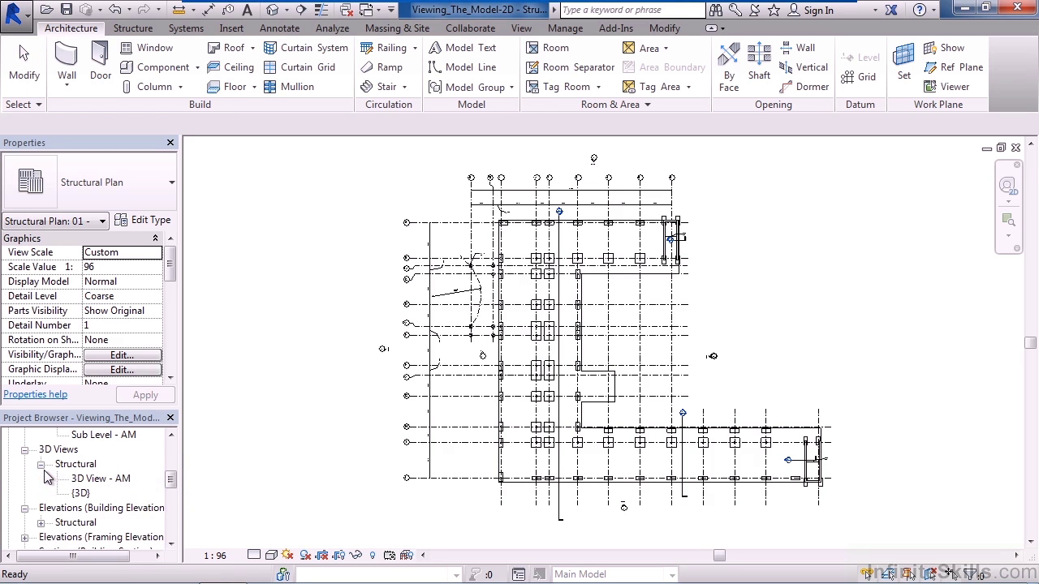
Open the {3D} view, then expand Detail Views > Structural to list Typical Column and Welded Brace details
double_click(84, 495)
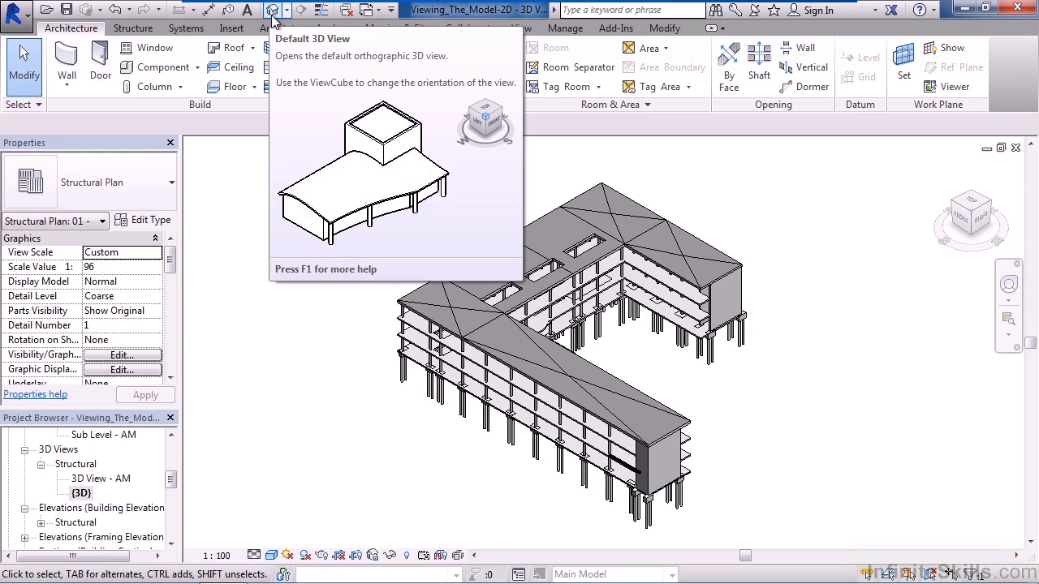
drag(170, 480, 180, 497)
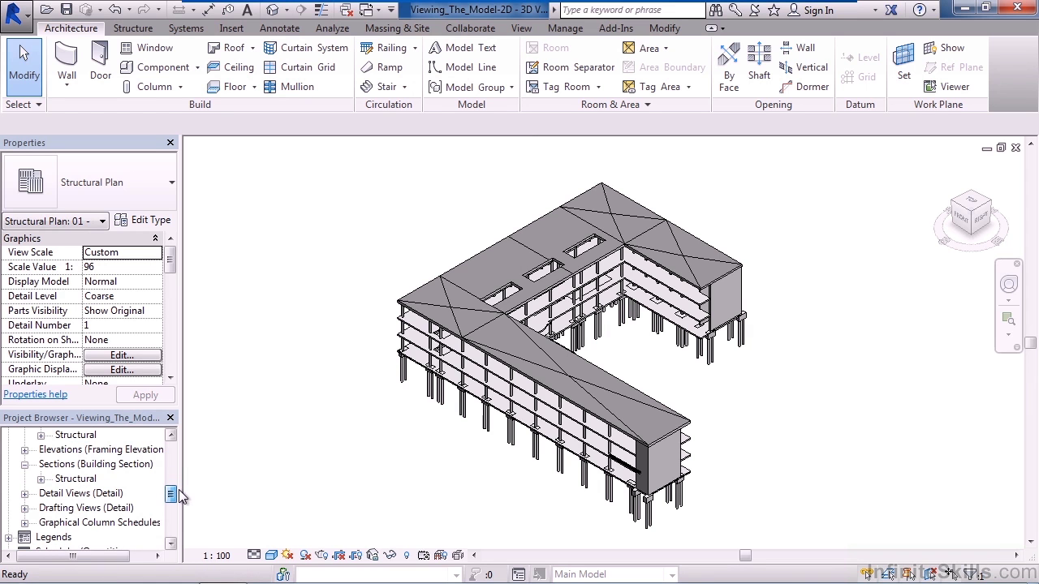
click(24, 494)
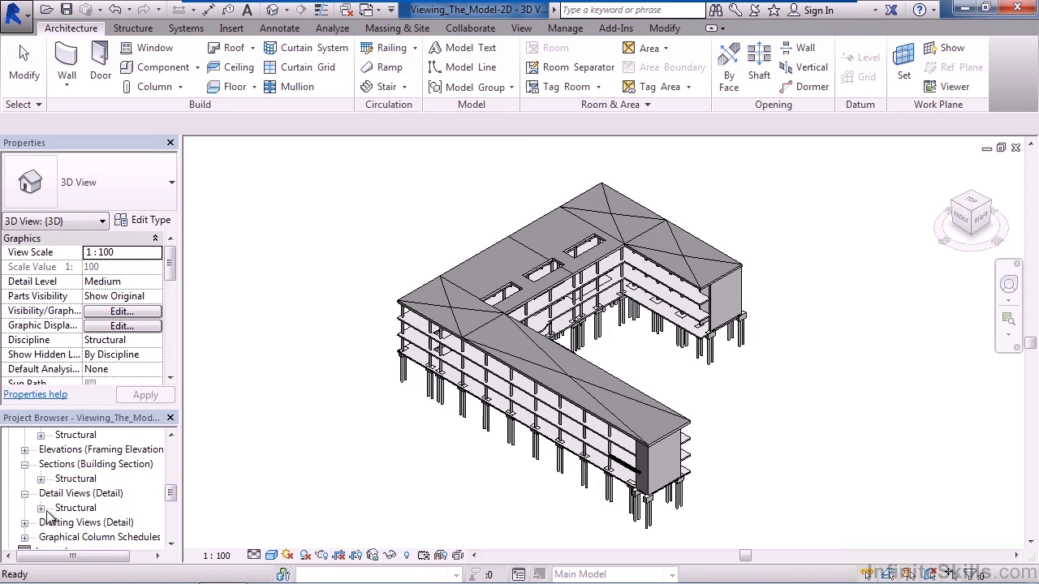
click(41, 508)
scroll(159, 502, down, 1)
scroll(158, 501, down, 1)
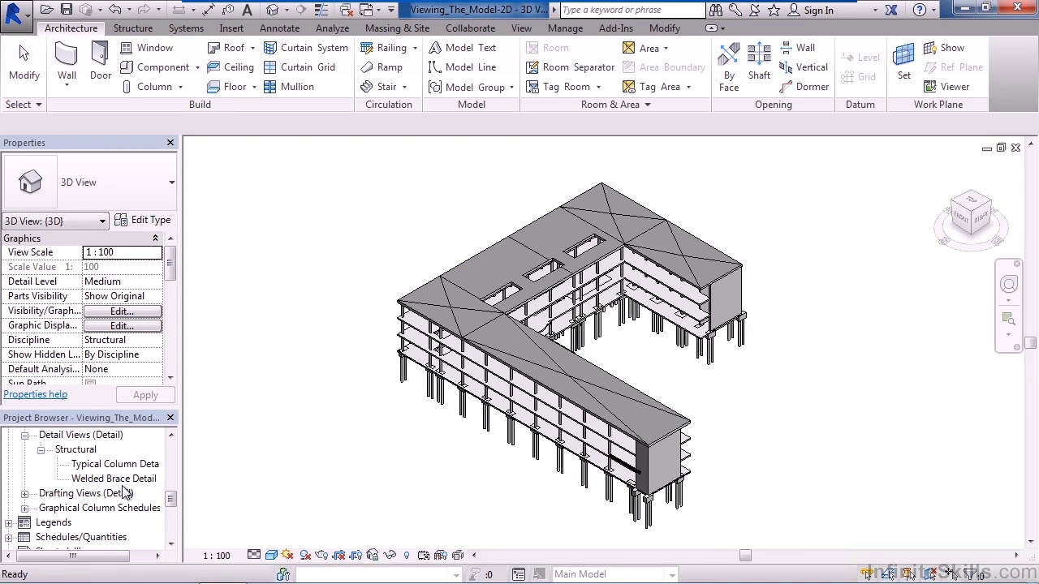
Open Welded Brace Detail and expand Drafting Views > Structural
double_click(122, 484)
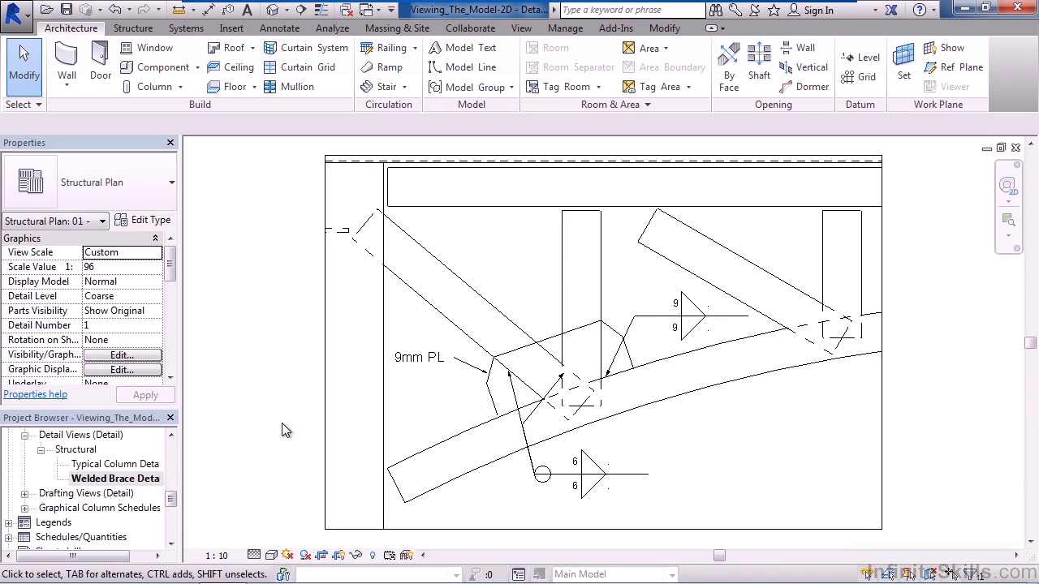
click(26, 495)
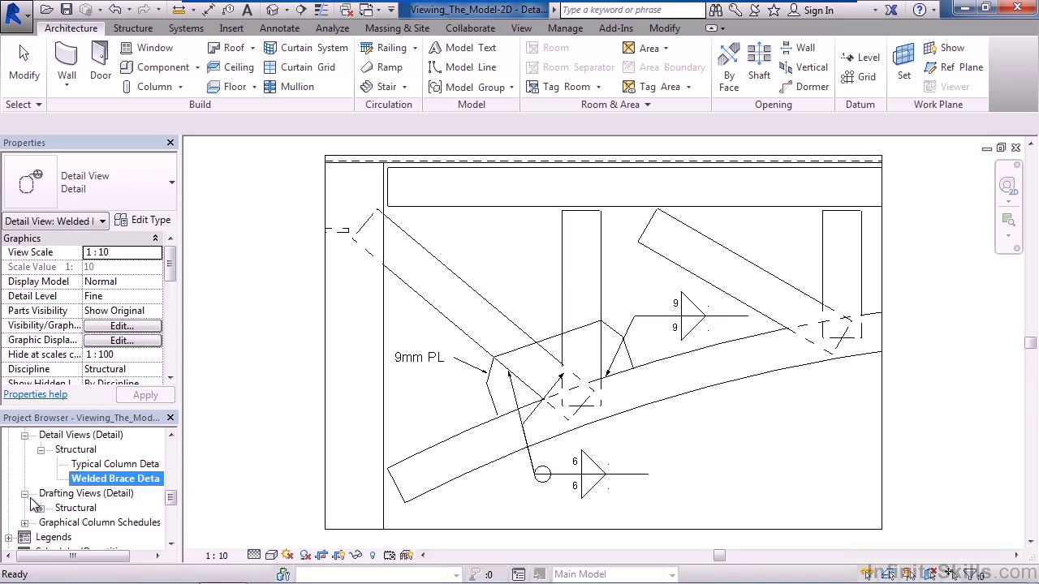
click(40, 508)
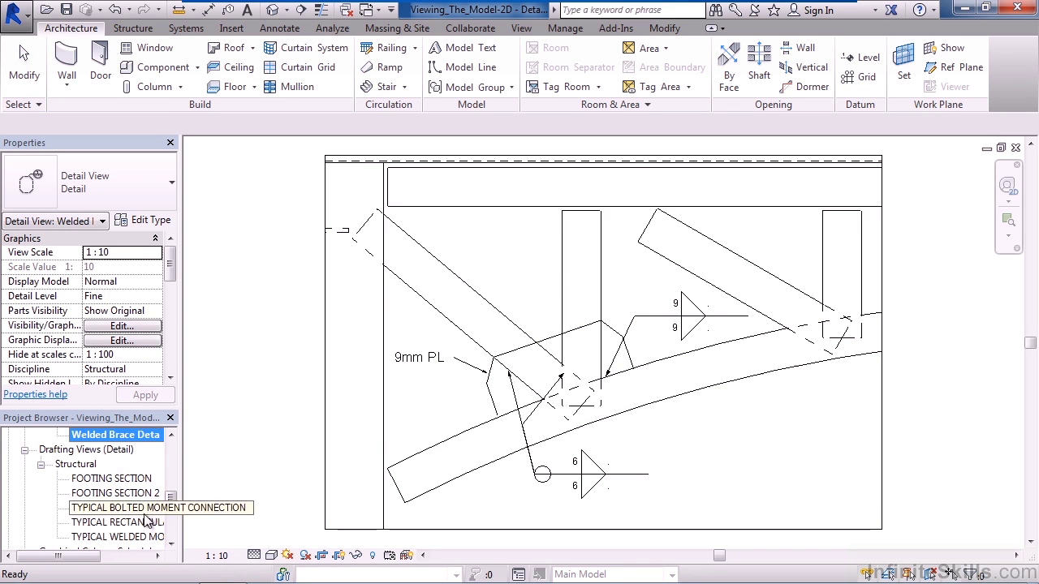
Open the FOOTING SECTION drafting view and scroll the browser down to Legends and Sheets
double_click(119, 481)
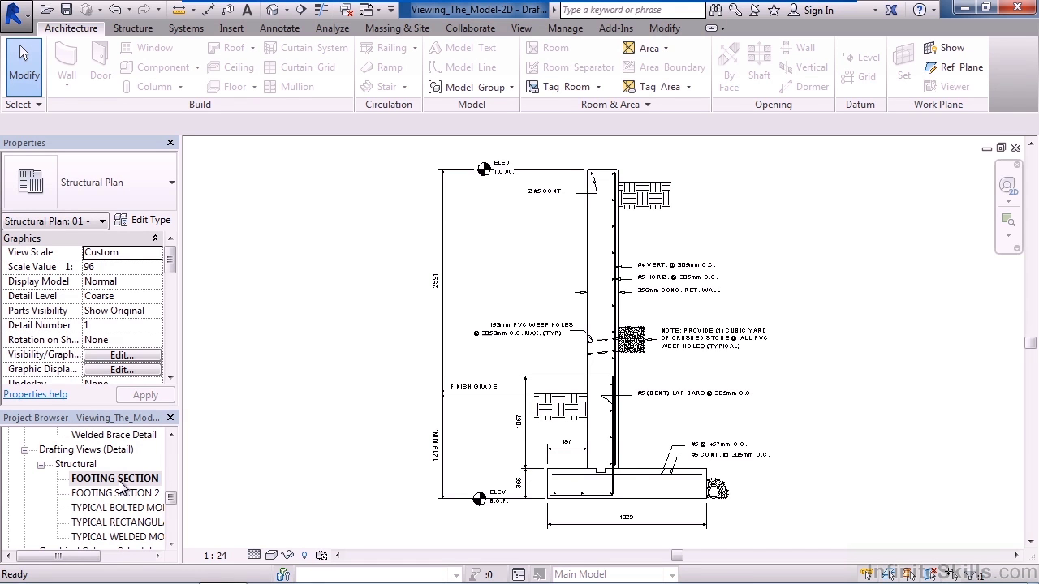
drag(171, 497, 173, 511)
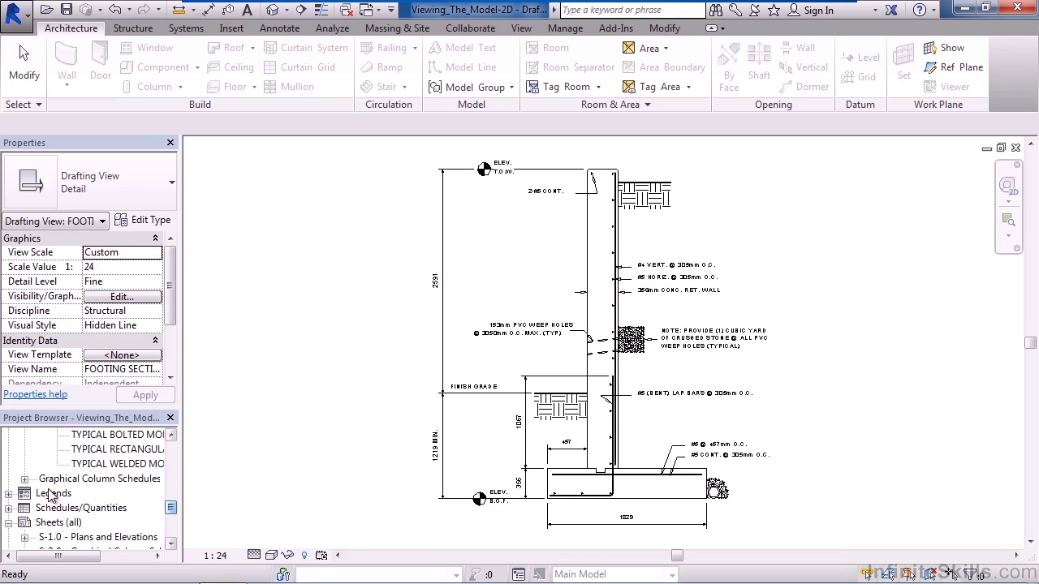
Expand Graphical Column Schedules > Structural and open Graphical Column Schedule
click(24, 479)
click(41, 493)
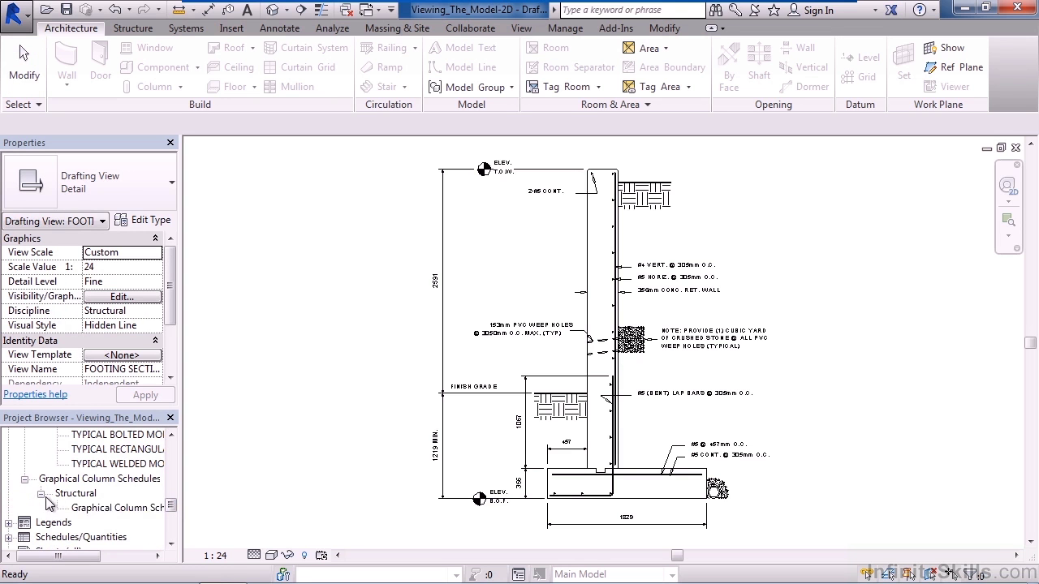
click(117, 510)
double_click(123, 512)
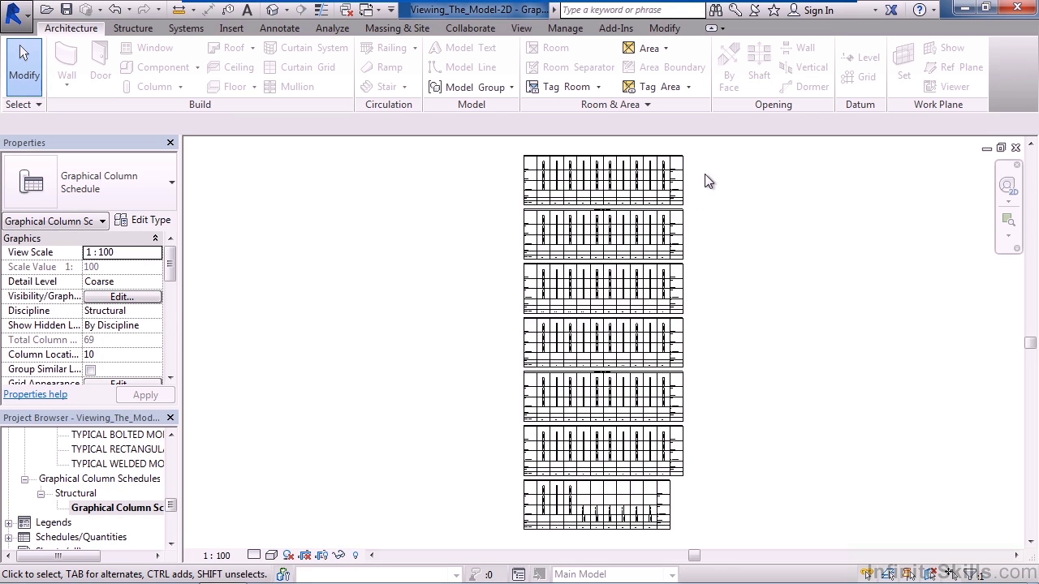
Zoom into the column tables, then zoom back out and pan them to the centre
scroll(707, 178, up, 1)
scroll(580, 154, up, 5)
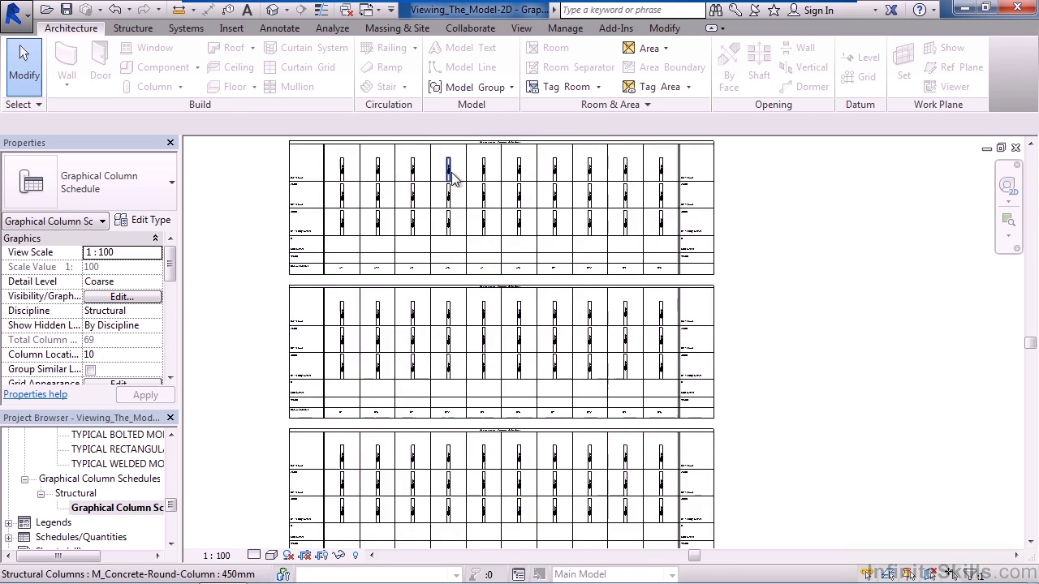
scroll(485, 258, up, 1)
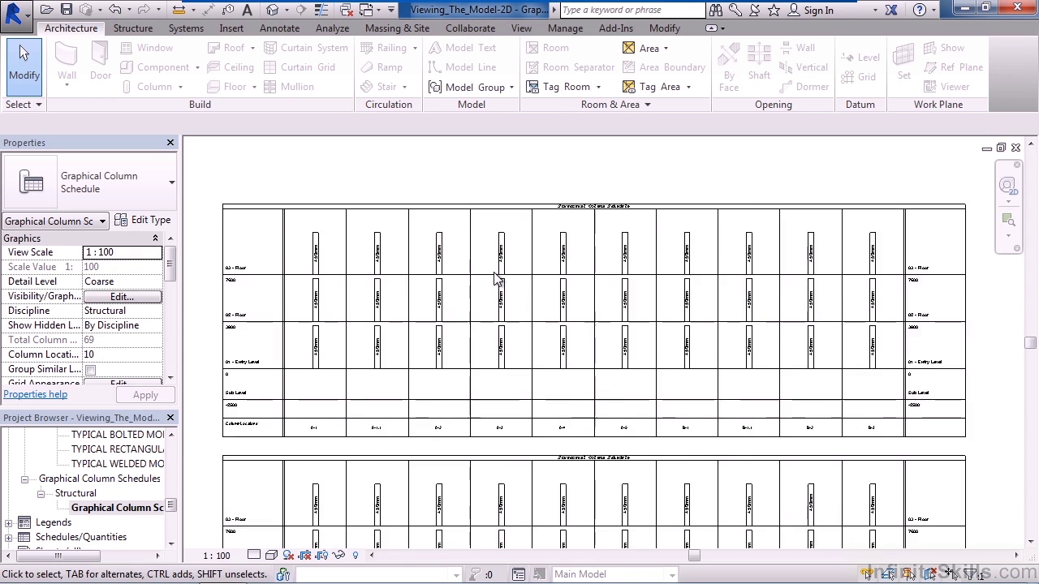
scroll(439, 315, up, 1)
scroll(492, 273, up, 1)
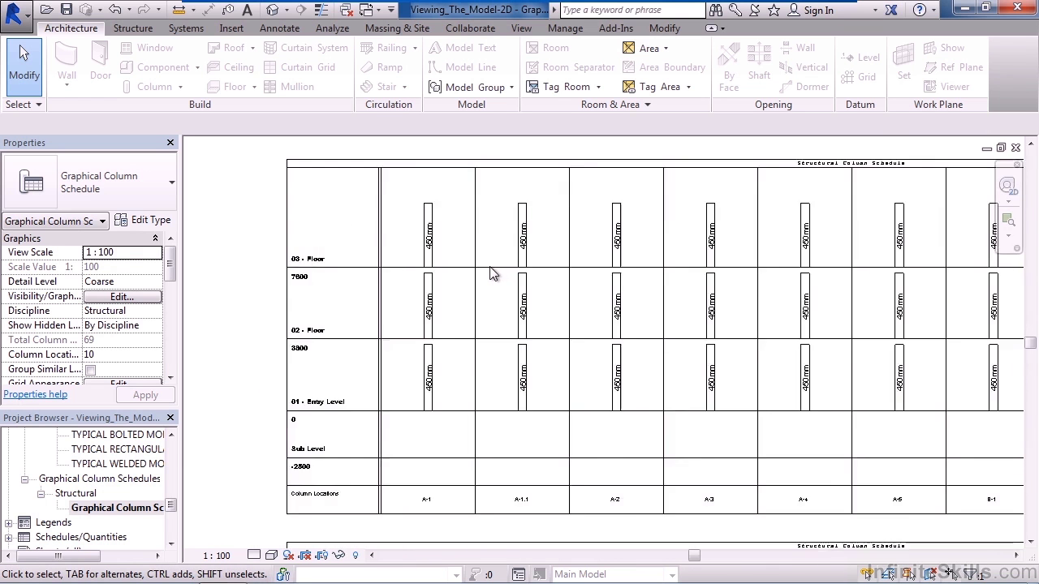
scroll(490, 272, up, 1)
scroll(491, 274, down, 1)
scroll(491, 274, down, 1)
scroll(839, 241, down, 1)
scroll(839, 241, down, 2)
scroll(844, 252, down, 1)
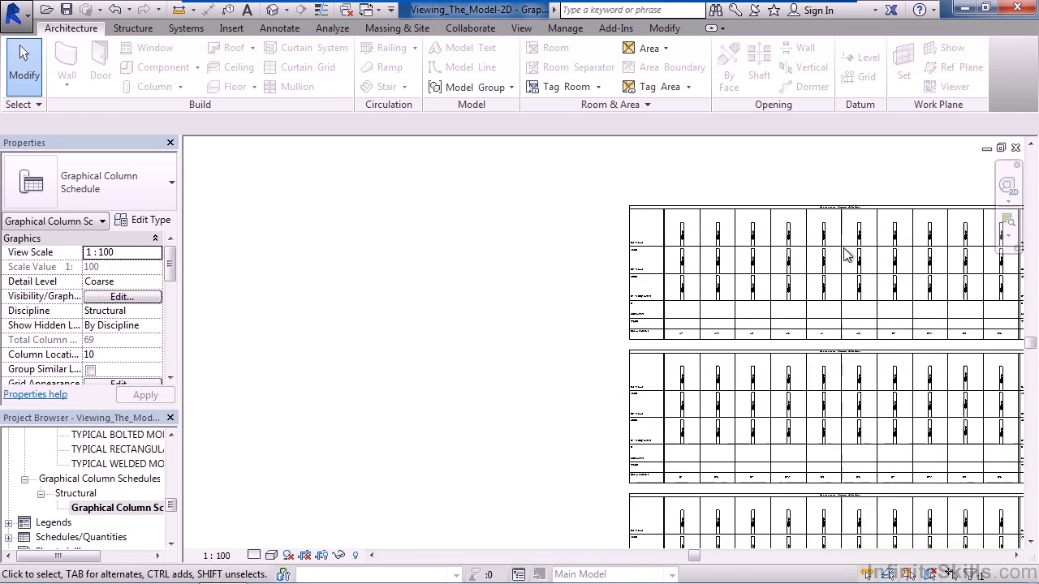
middle_drag(860, 303, 643, 280)
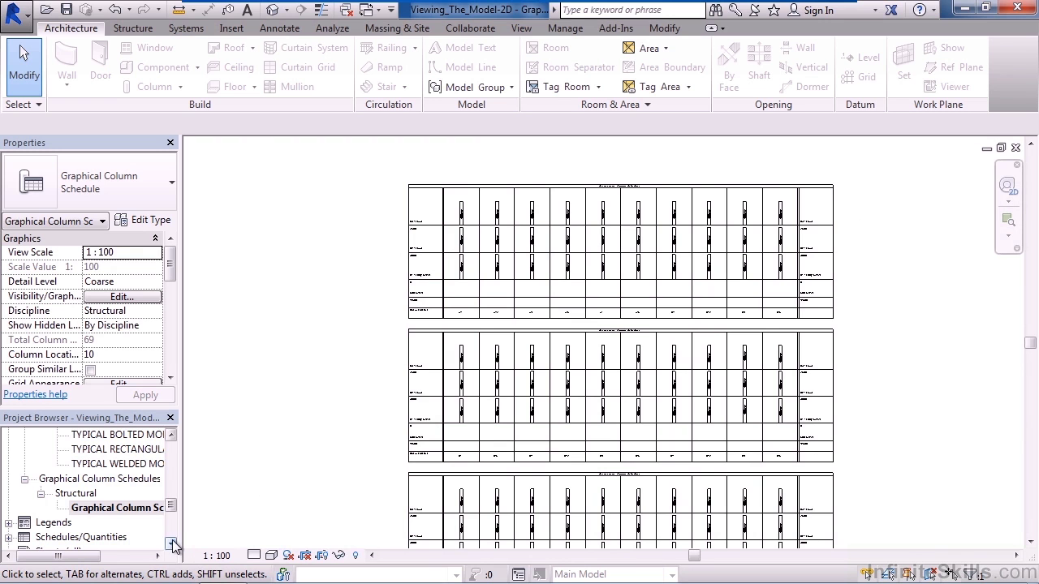
scroll(170, 544, down, 1)
Open the Symbol Legend, expand Schedules/Quantities, and scroll to sheets S-1.0 through S-3.0
click(9, 480)
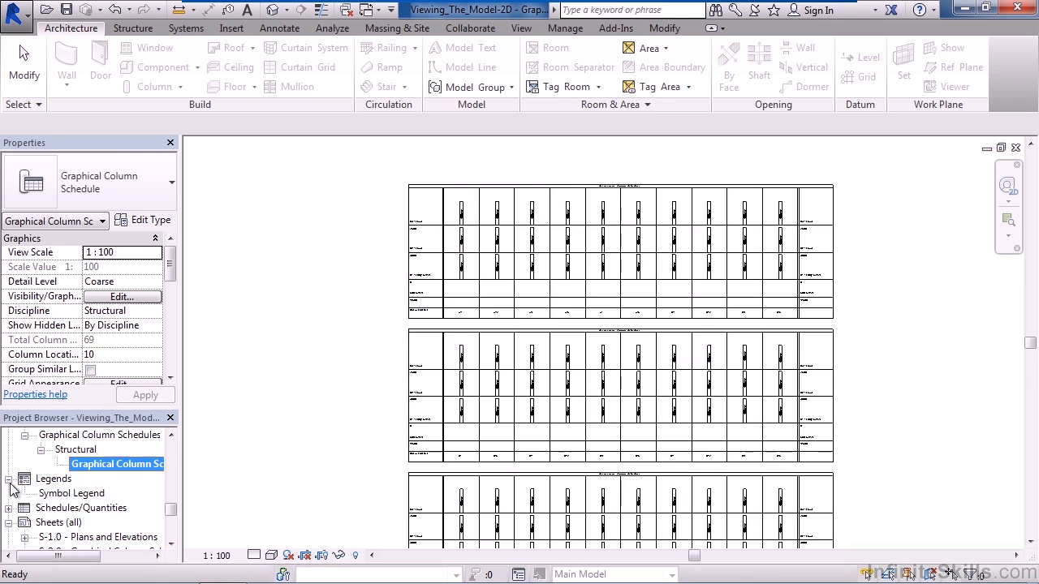
double_click(68, 494)
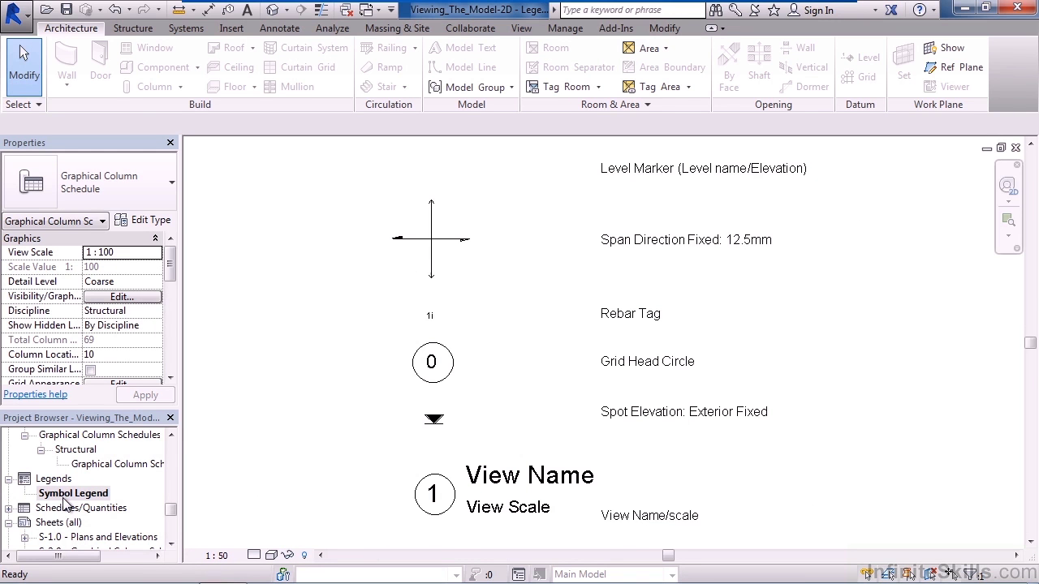
click(9, 509)
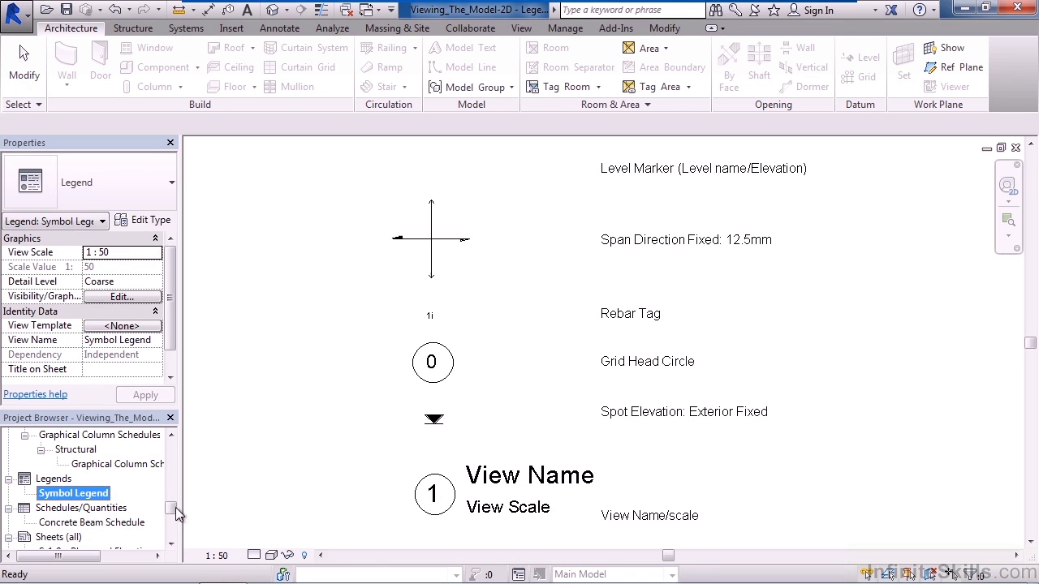
scroll(174, 519, down, 1)
drag(173, 522, 173, 536)
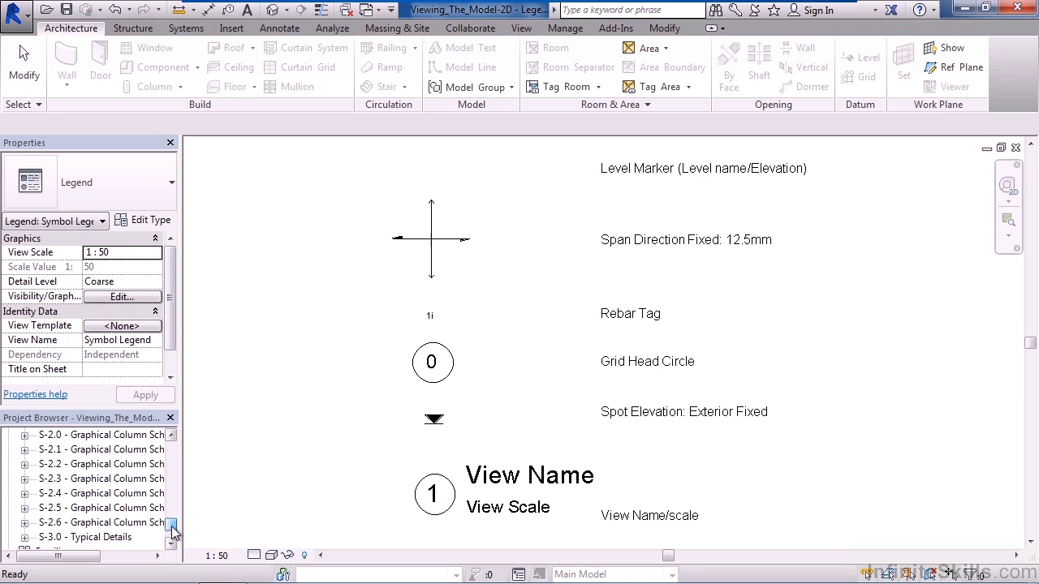
scroll(101, 469, up, 1)
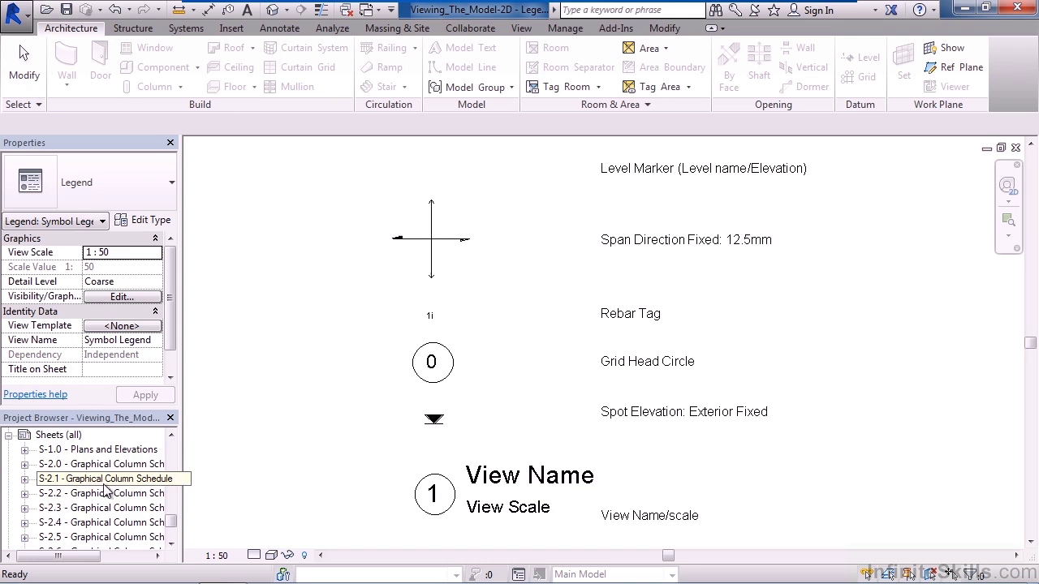
Open sheet S-1.0, then sheet S-2.1, and select the sheet to show its properties
click(100, 451)
double_click(100, 452)
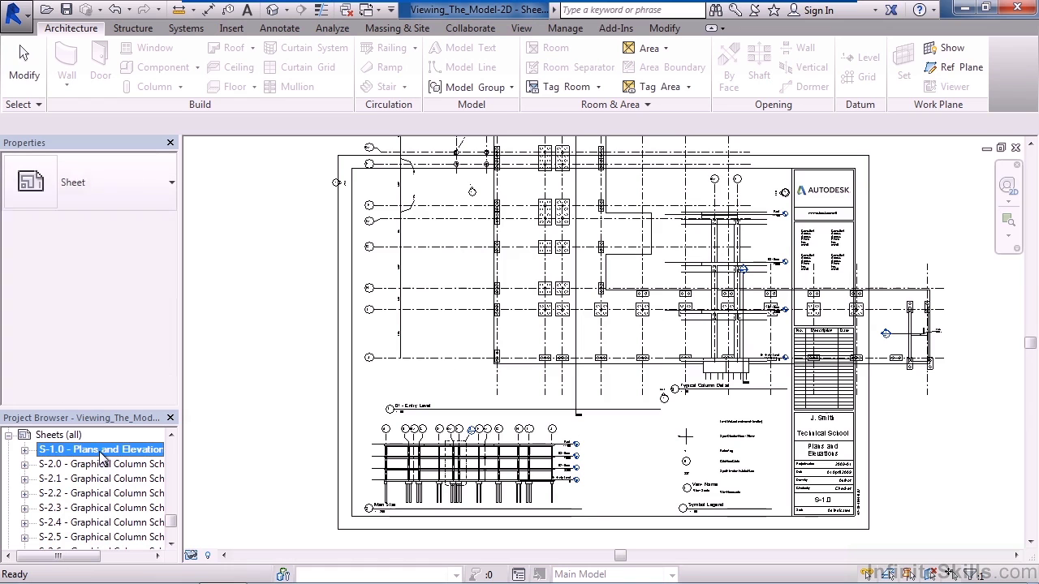
double_click(113, 479)
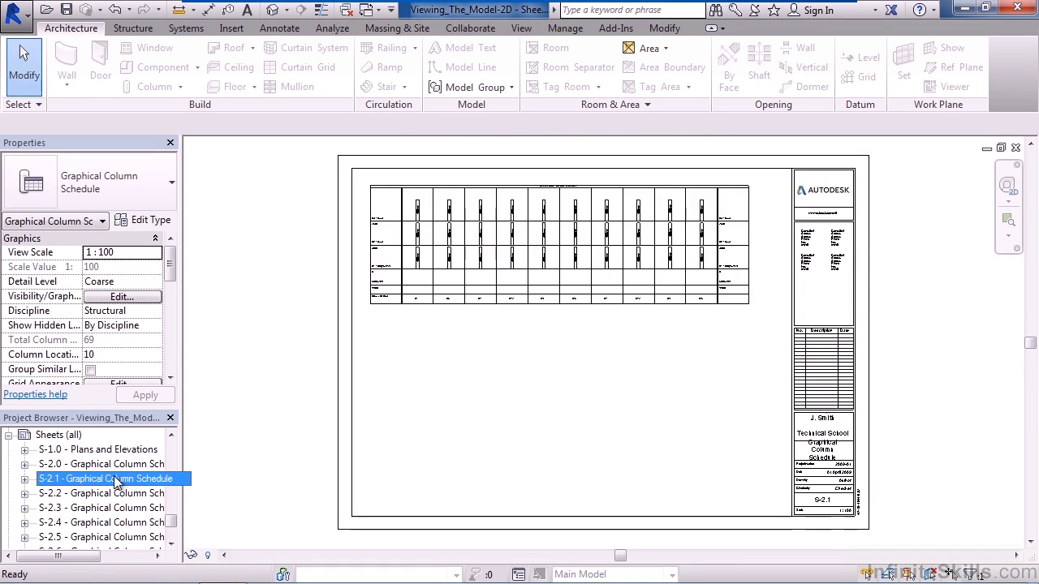
mouse_move(170, 523)
mouse_down()
mouse_move(176, 534)
mouse_move(171, 442)
mouse_up()
click(244, 401)
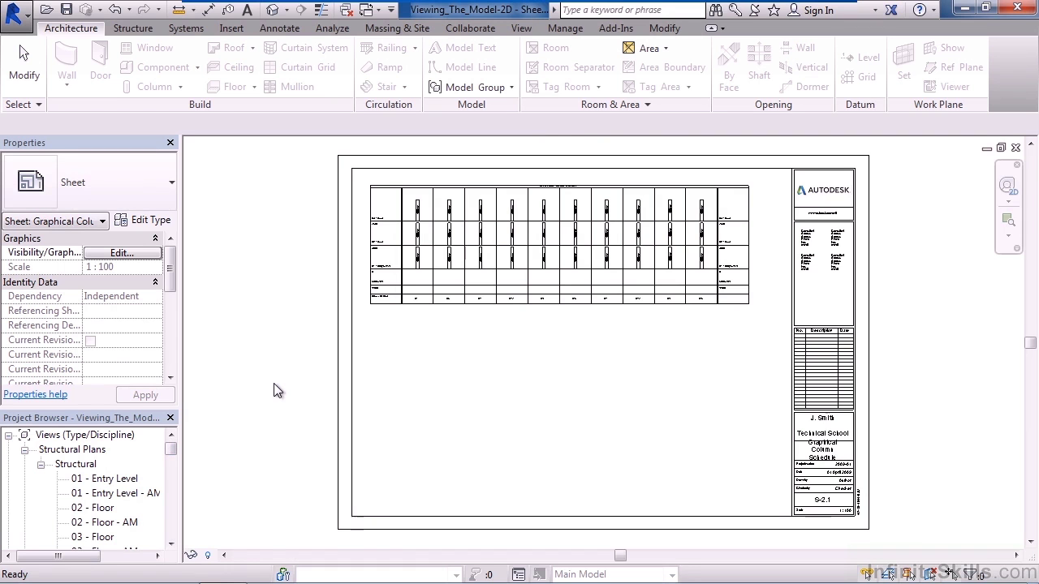
Switch the active window to the {3D} view using Switch Windows
click(523, 29)
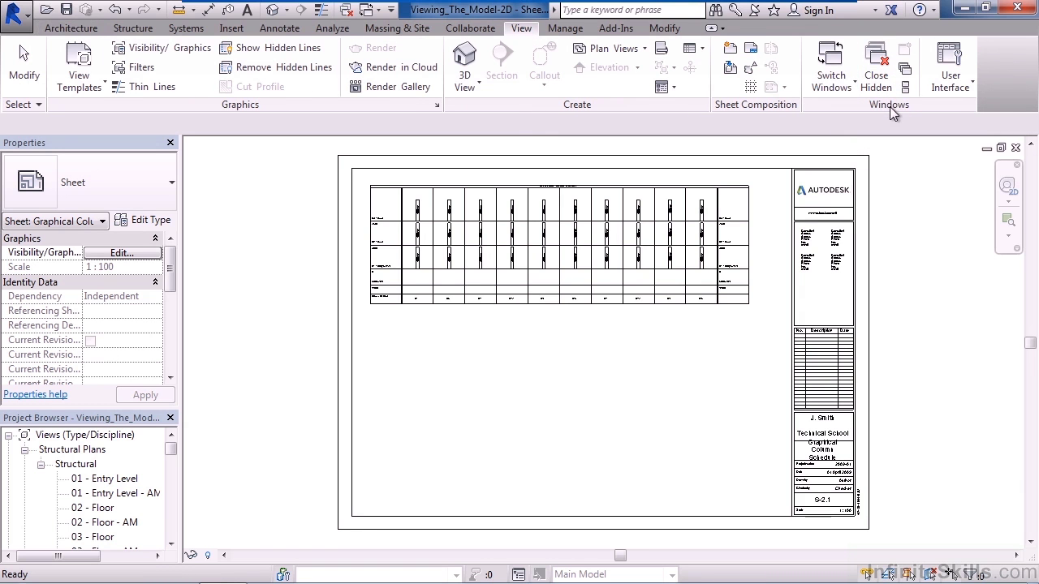
click(854, 93)
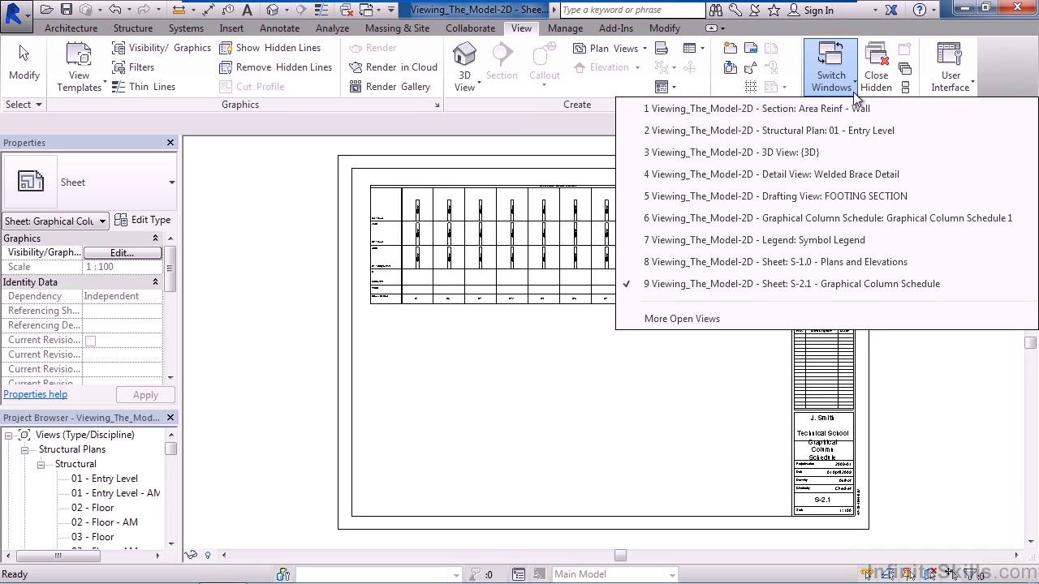
click(789, 158)
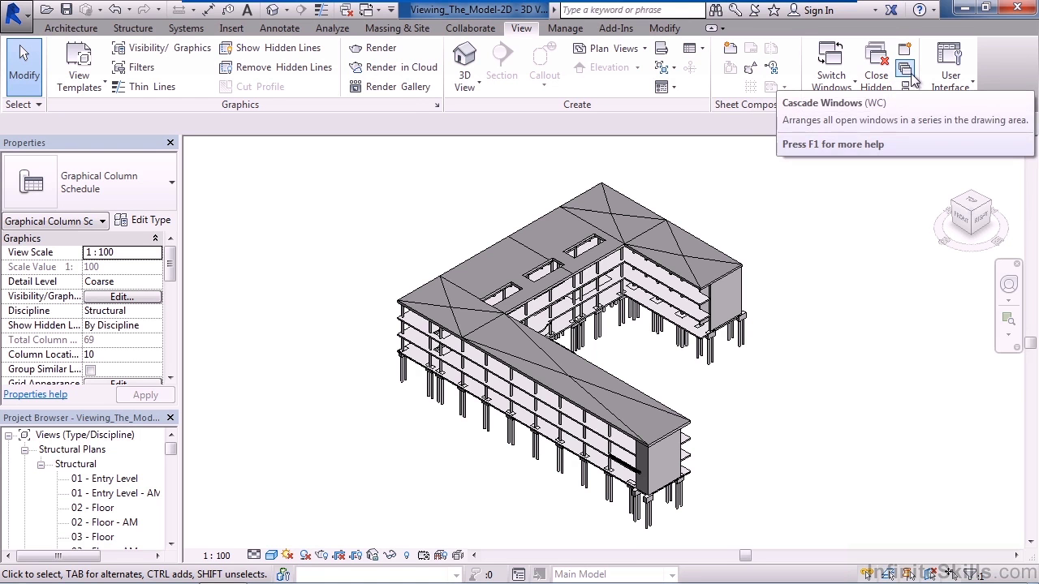
Close the detail, plan, section, drafting and schedule views, then tile {3D}, S-1.0, S-2.1 and Symbol Legend
click(913, 76)
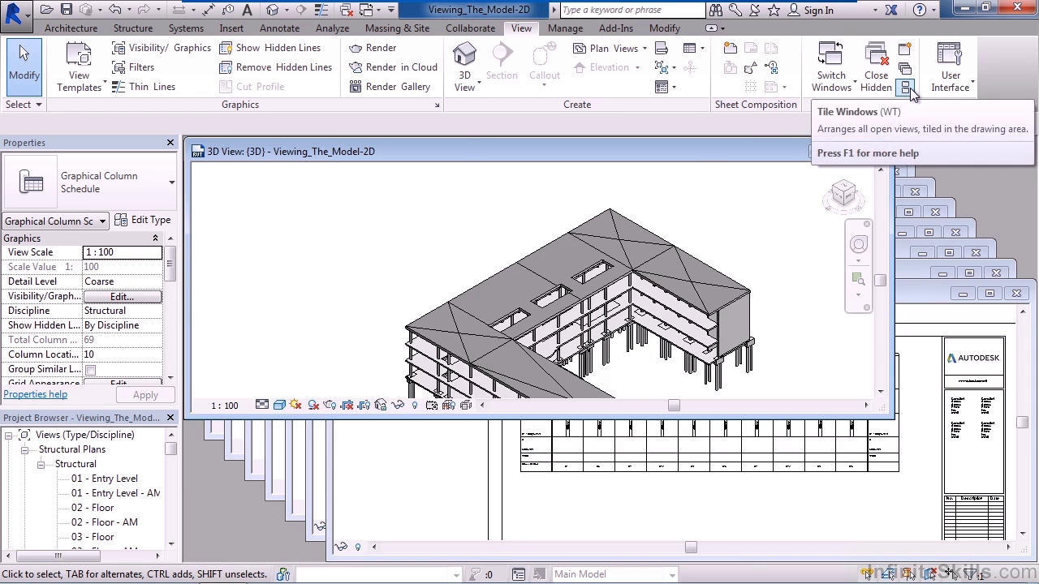
click(906, 87)
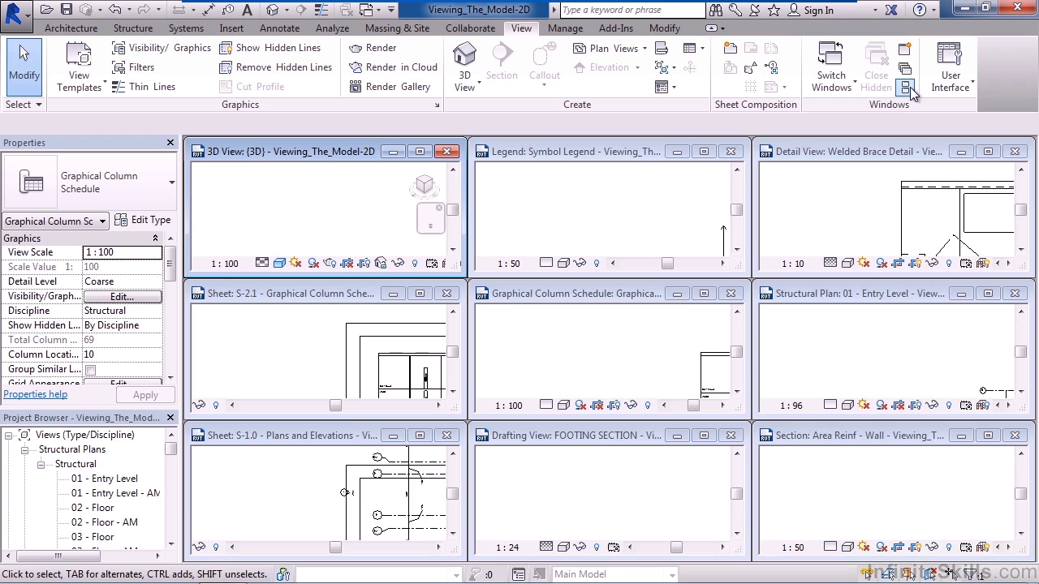
click(1015, 151)
click(1015, 293)
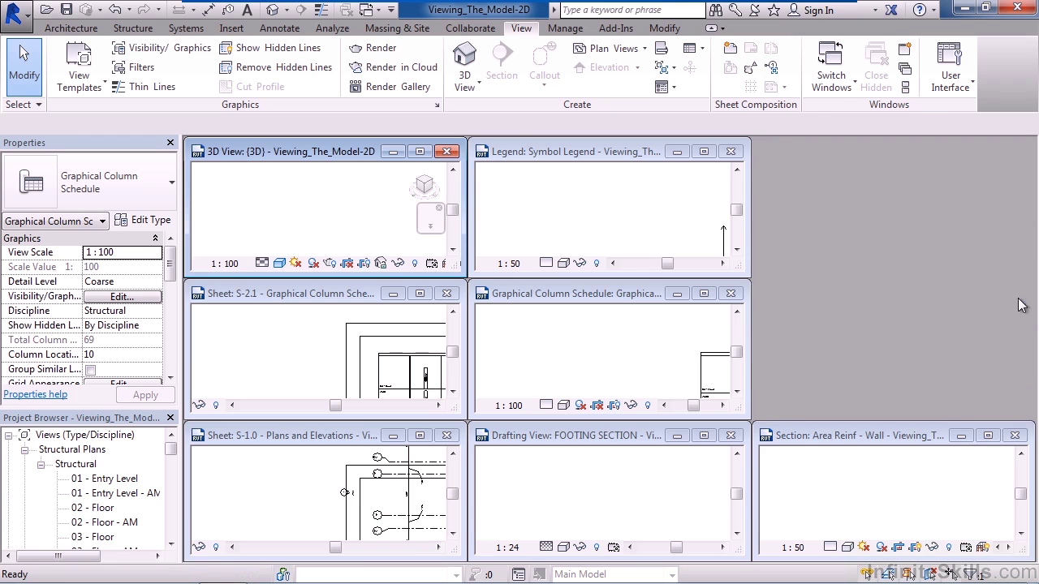
click(1014, 435)
click(731, 435)
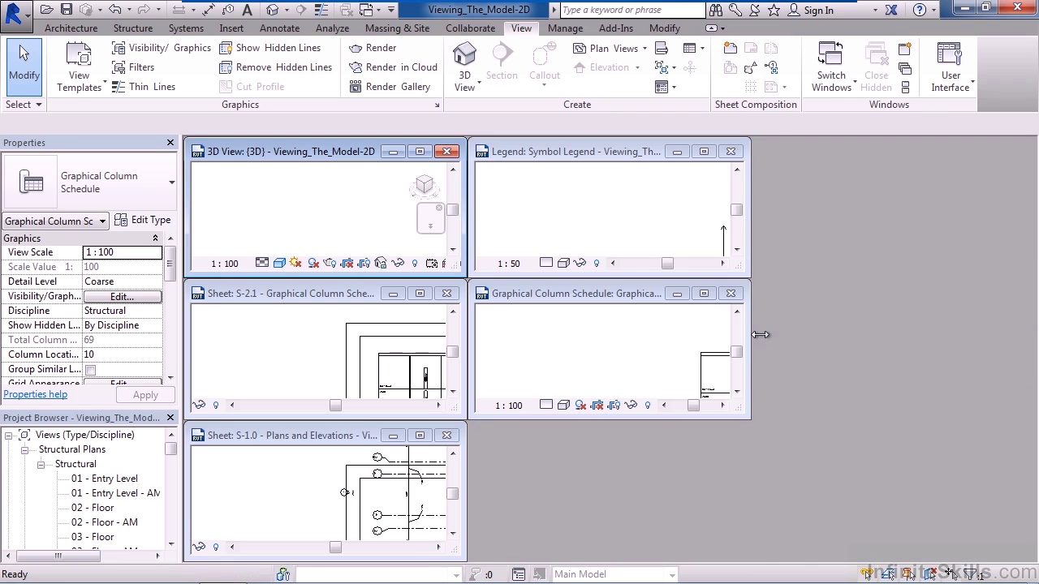
click(730, 293)
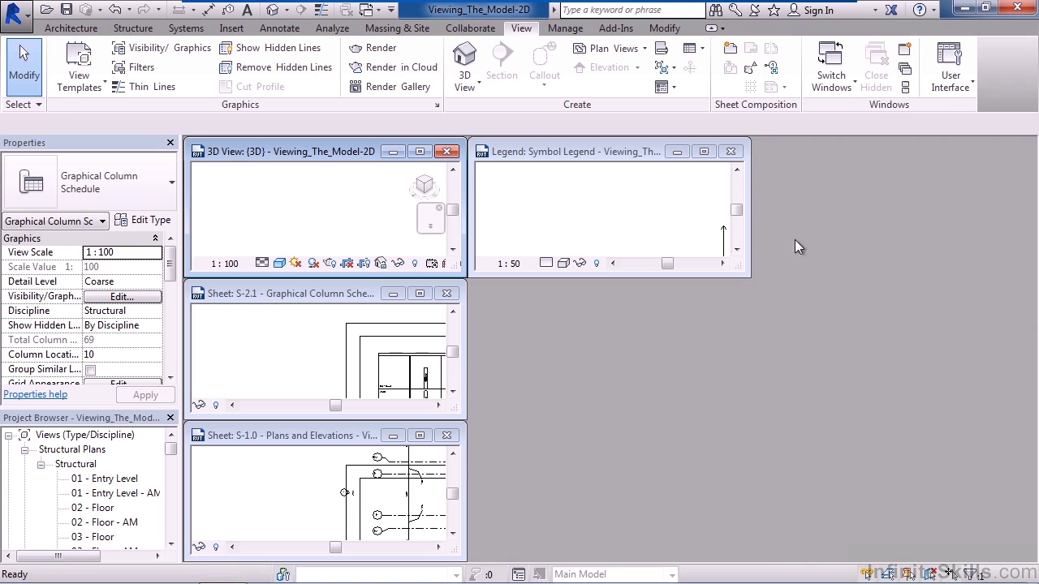
click(908, 92)
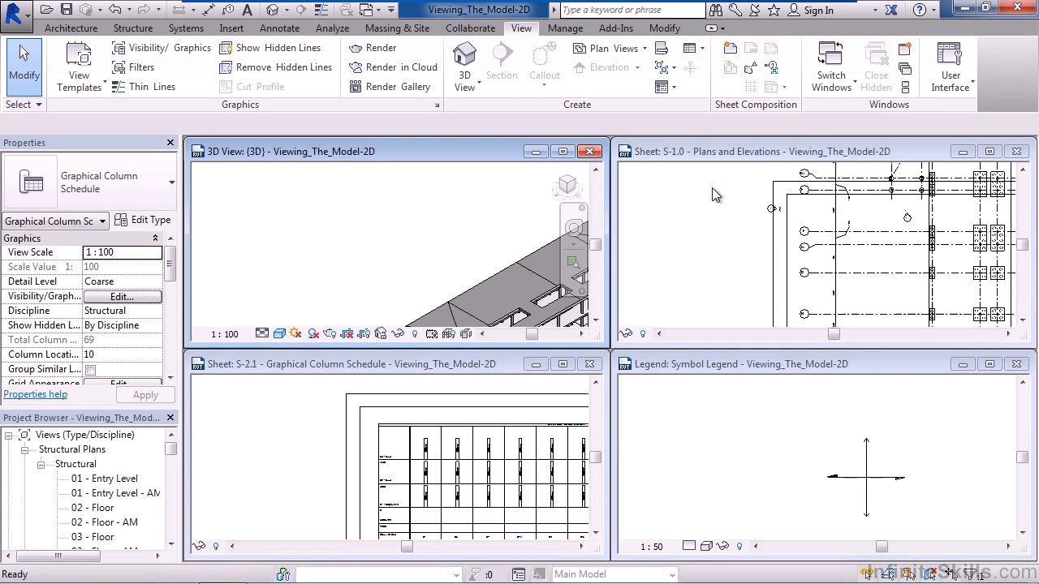
Zoom the {3D} view to fit the whole building
click(360, 237)
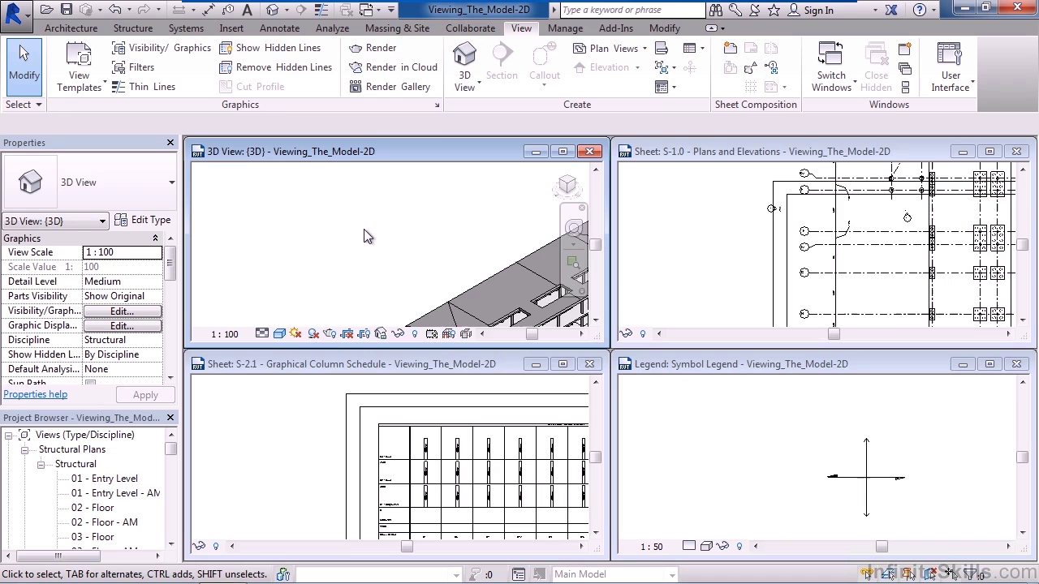
scroll(364, 236, down, 2)
scroll(364, 236, down, 2)
scroll(366, 240, down, 1)
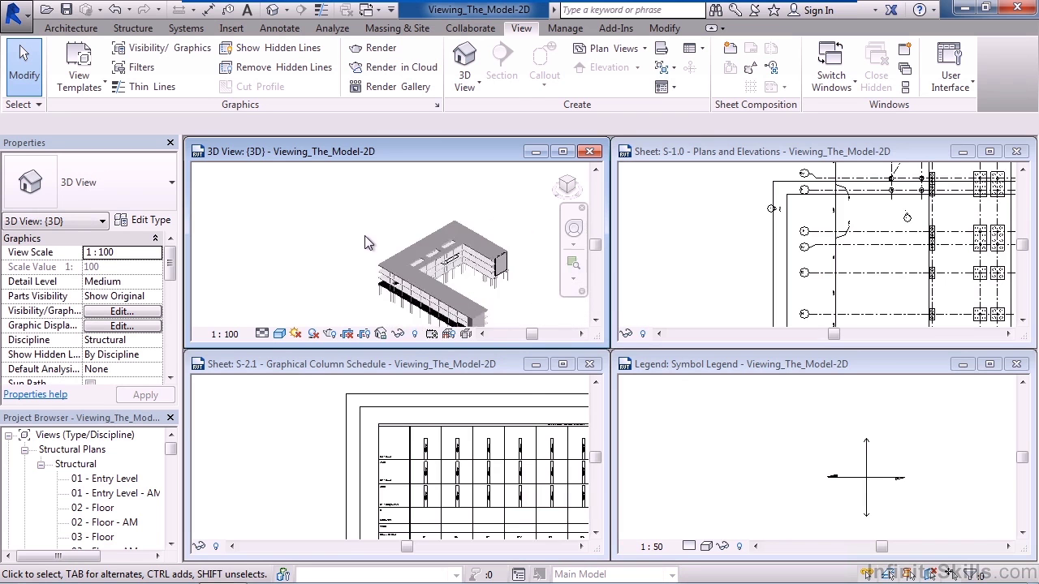
scroll(365, 242, up, 2)
right_click(363, 236)
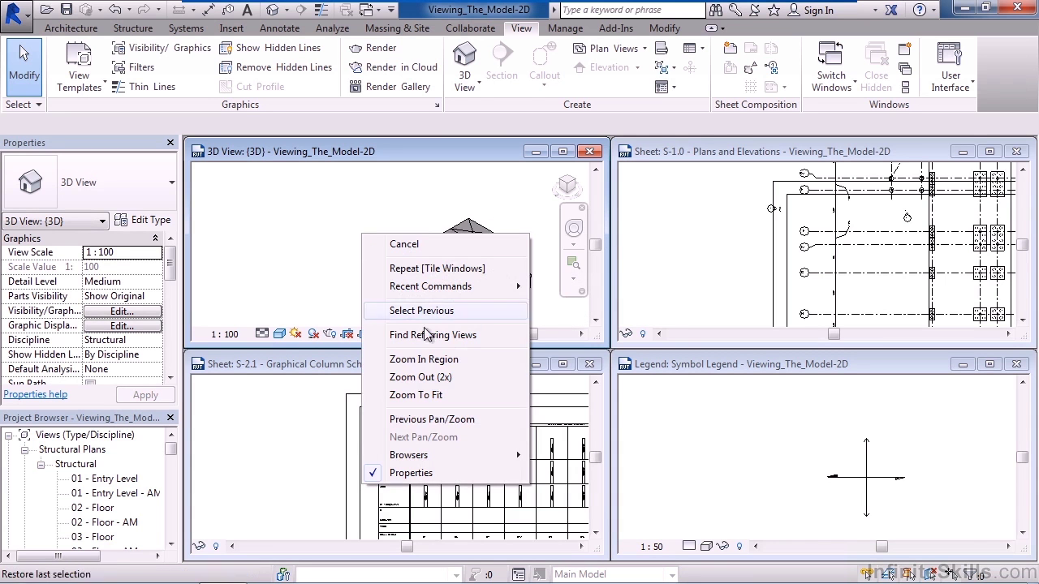
click(434, 395)
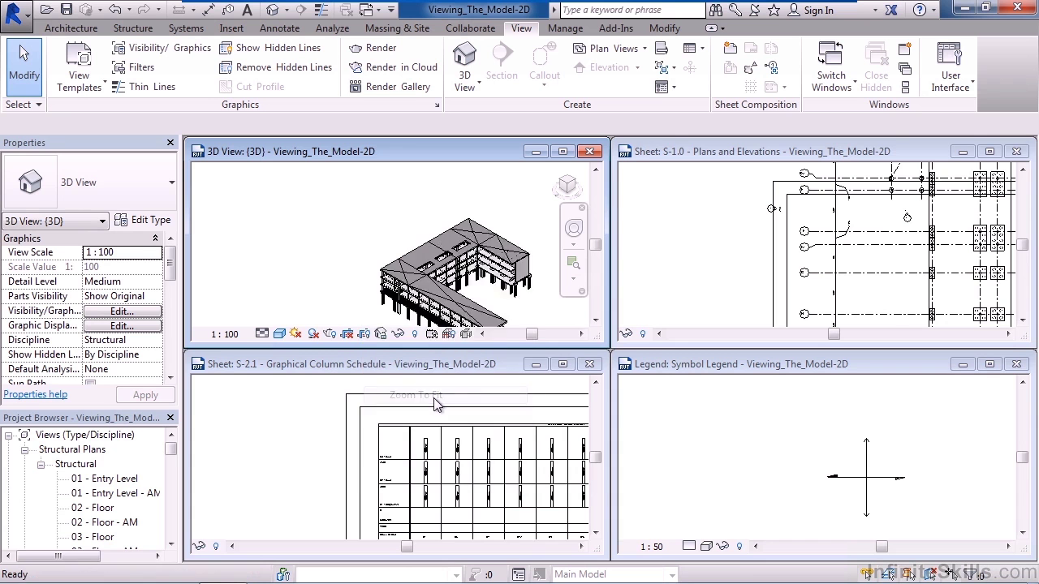
Zoom the Symbol Legend and sheet S-1.0 to fit their windows
click(694, 460)
right_click(694, 460)
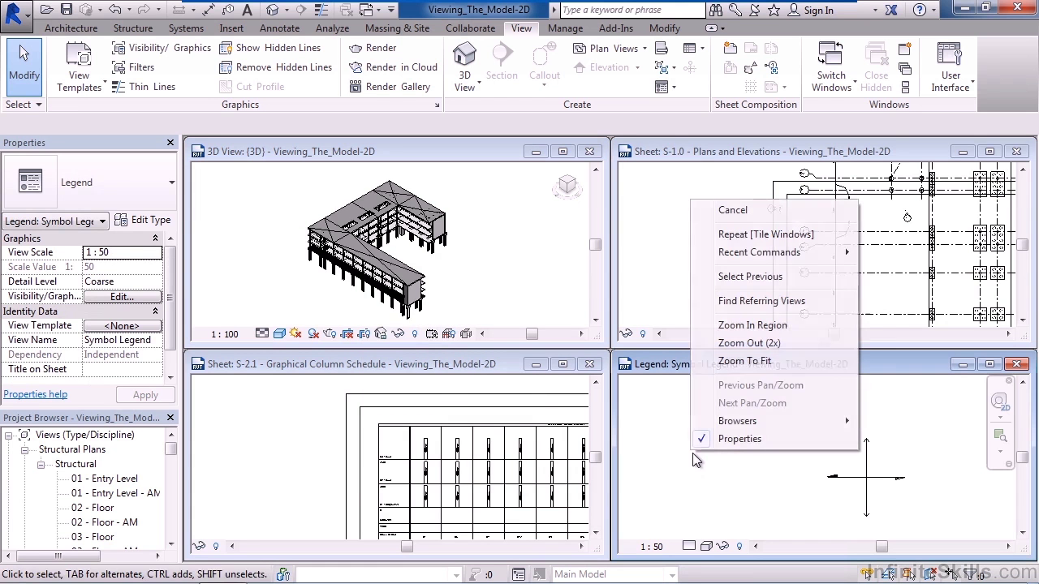
click(718, 366)
click(718, 296)
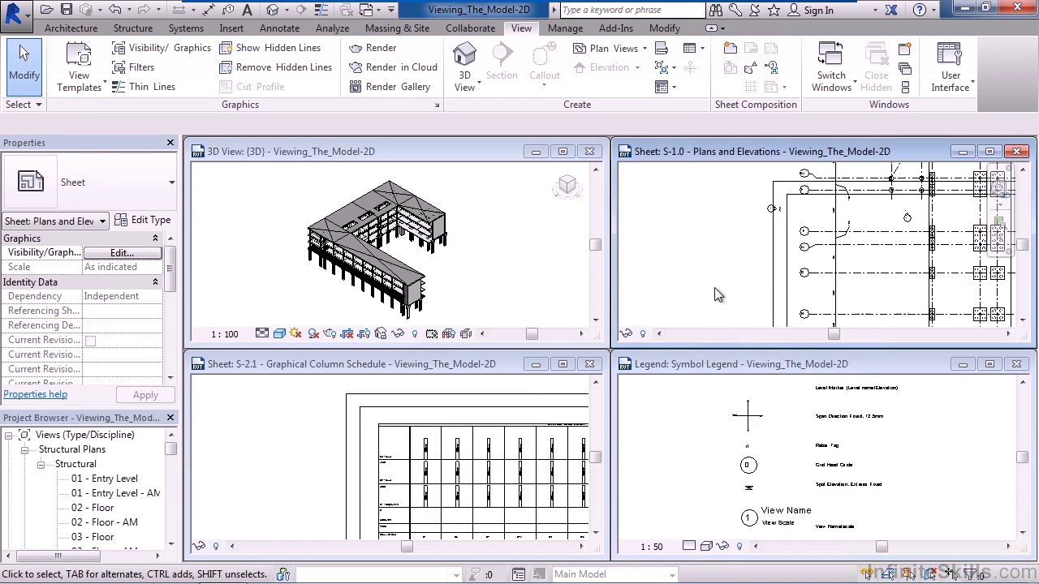
right_click(713, 285)
click(767, 447)
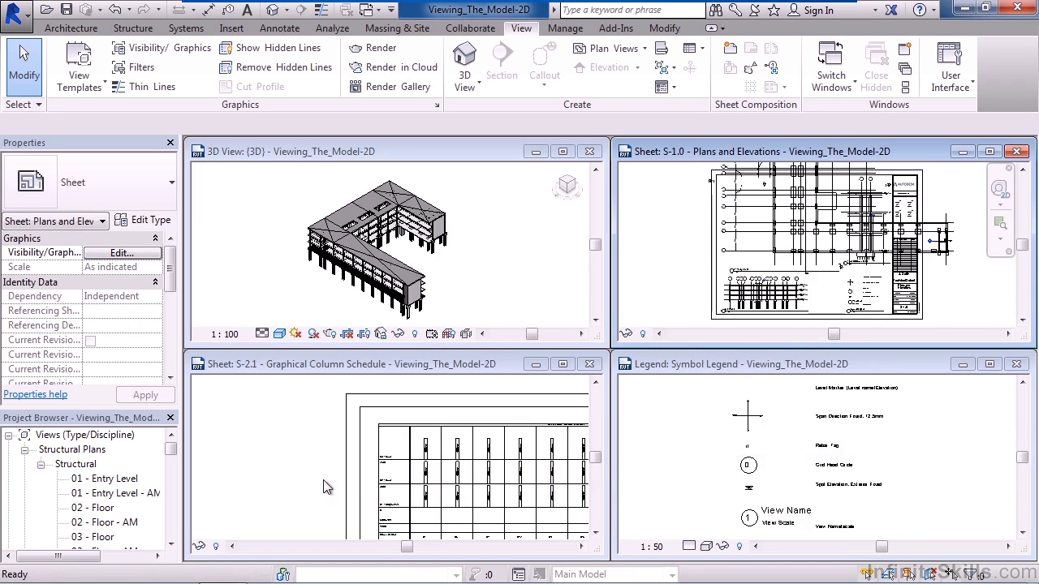
Zoom sheet S-2.1 to fit, then activate S-1.0, the legend and {3D} in turn
click(305, 446)
right_click(305, 446)
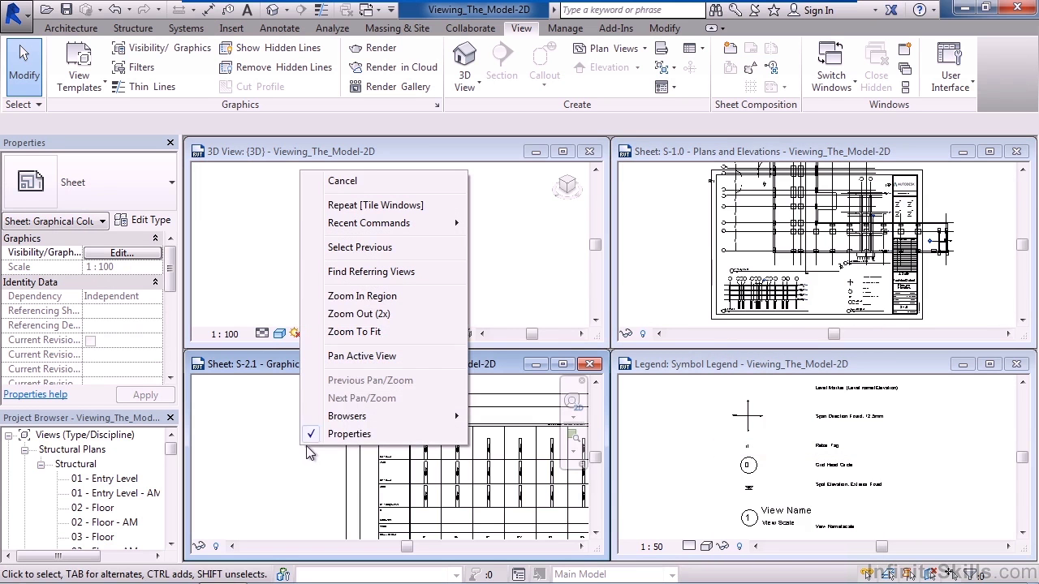
click(359, 332)
click(660, 265)
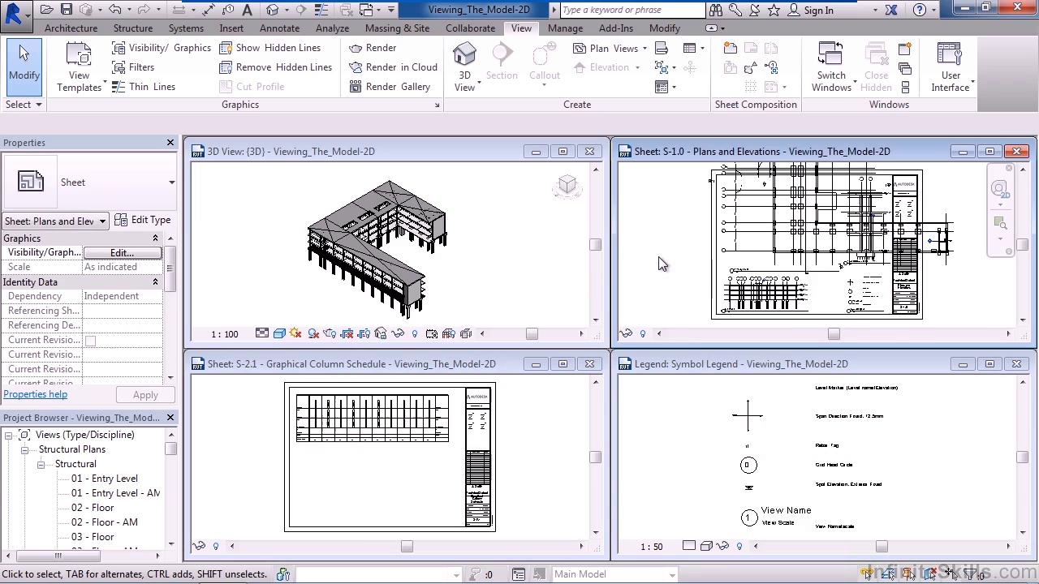
click(673, 383)
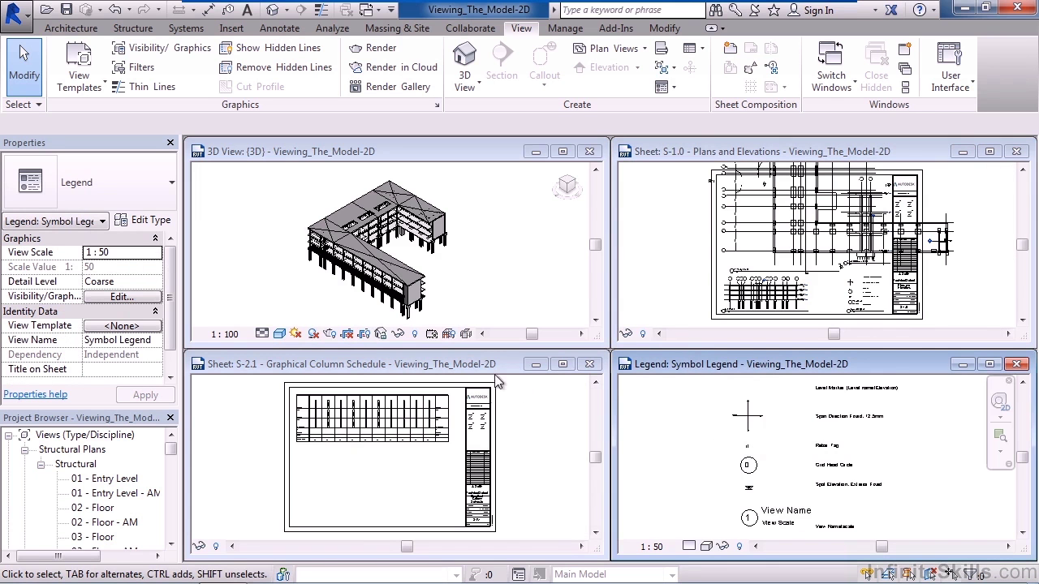
click(483, 286)
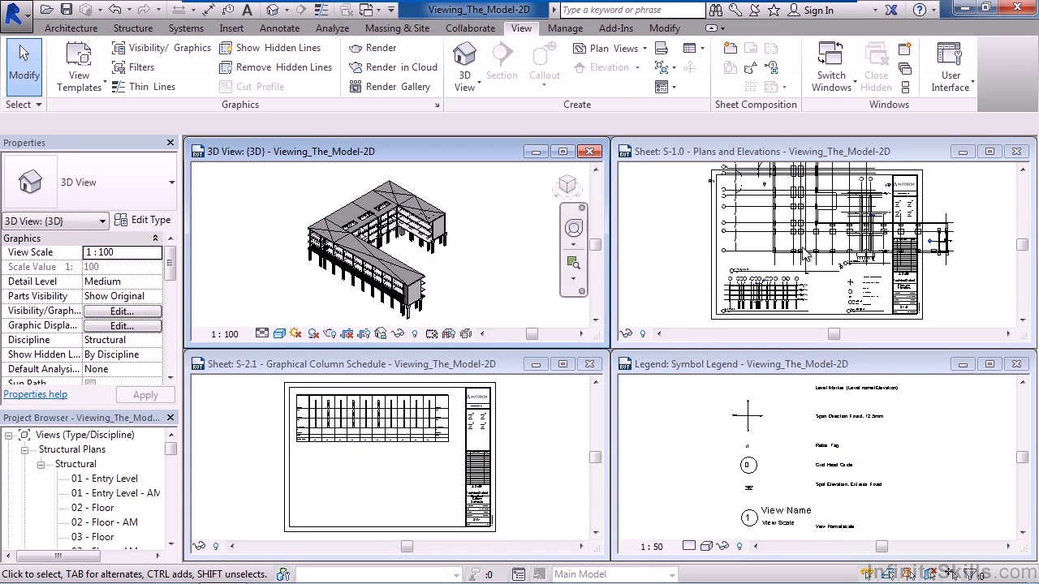
Maximize the Sheet: S-1.0 Plans and Elevations window
click(992, 152)
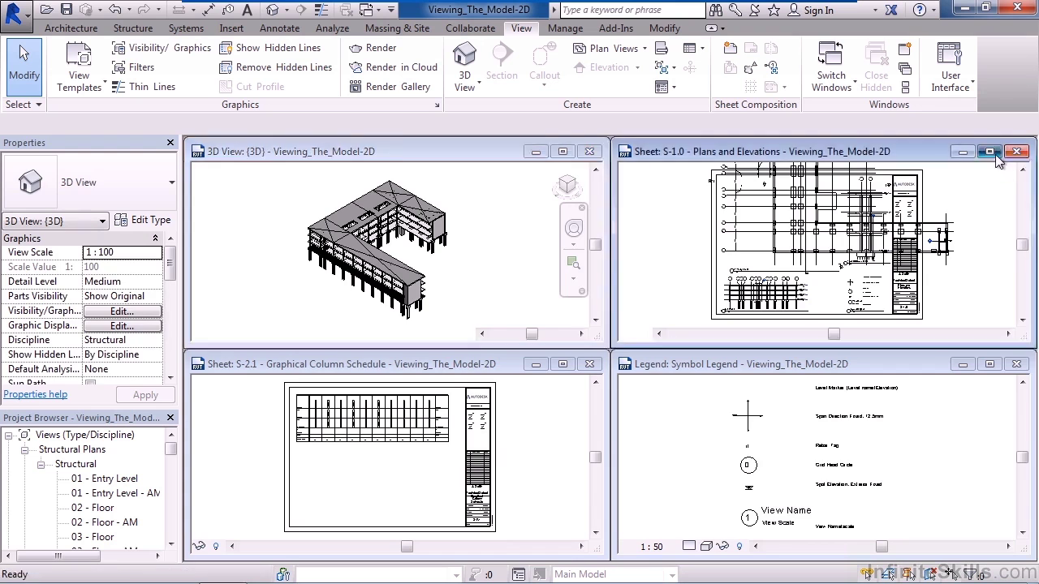